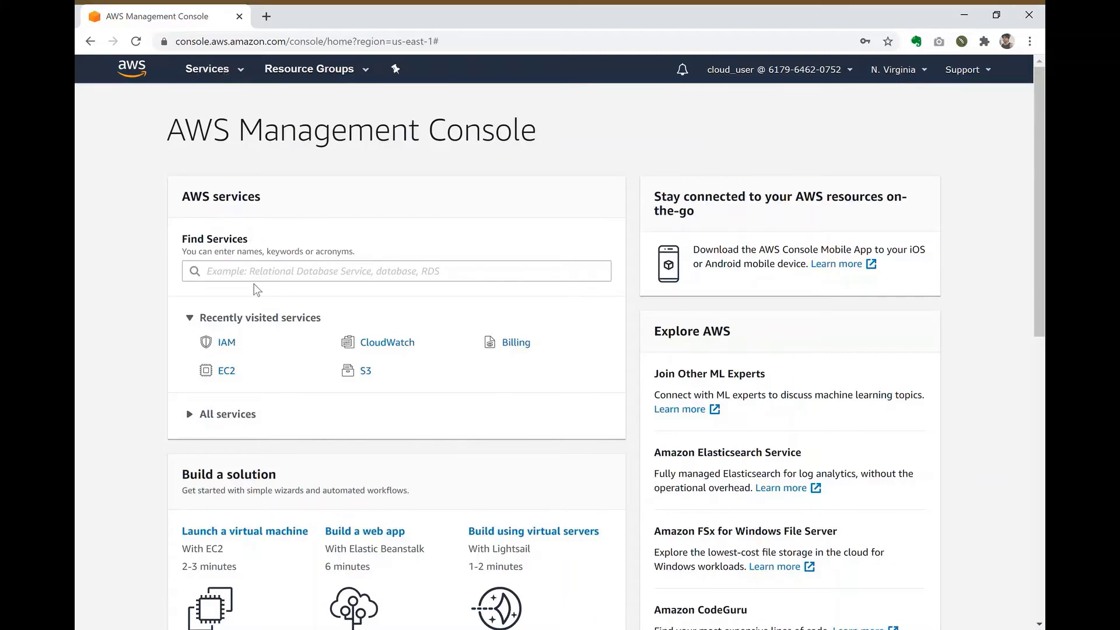
Step: Search services for 'simple' and open Simple Notification Service from the matches
left_click(272, 278)
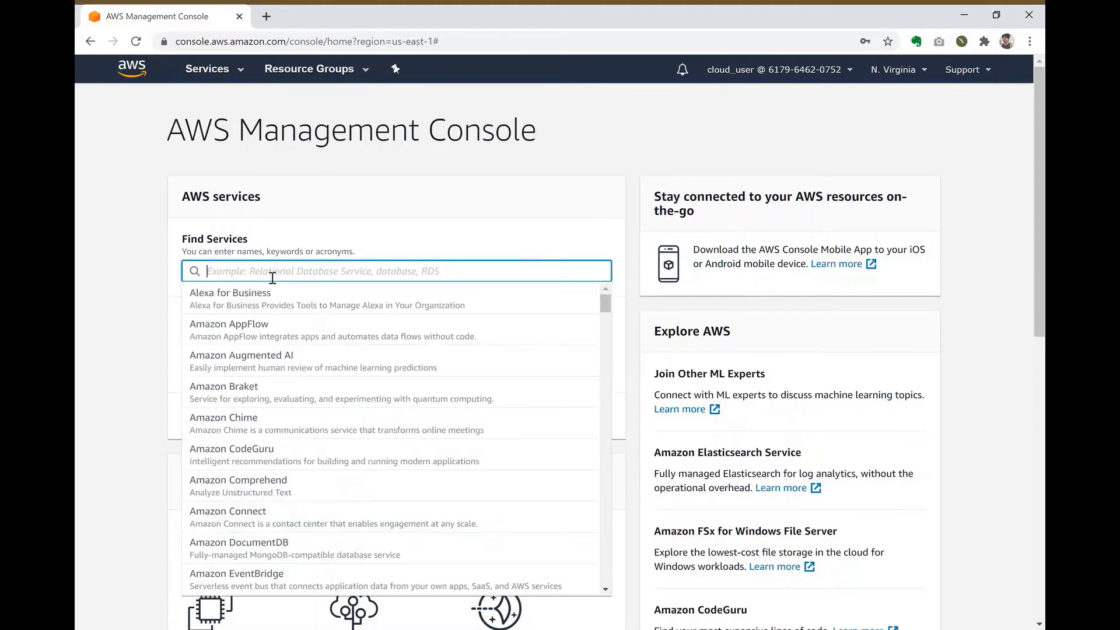
type("simple")
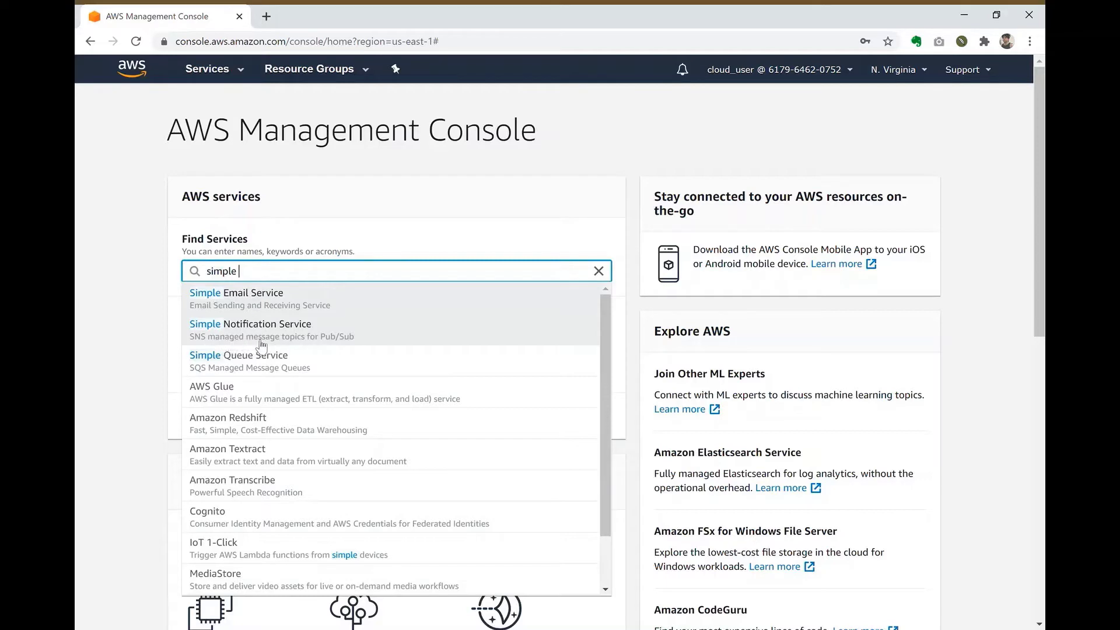
left_click(342, 338)
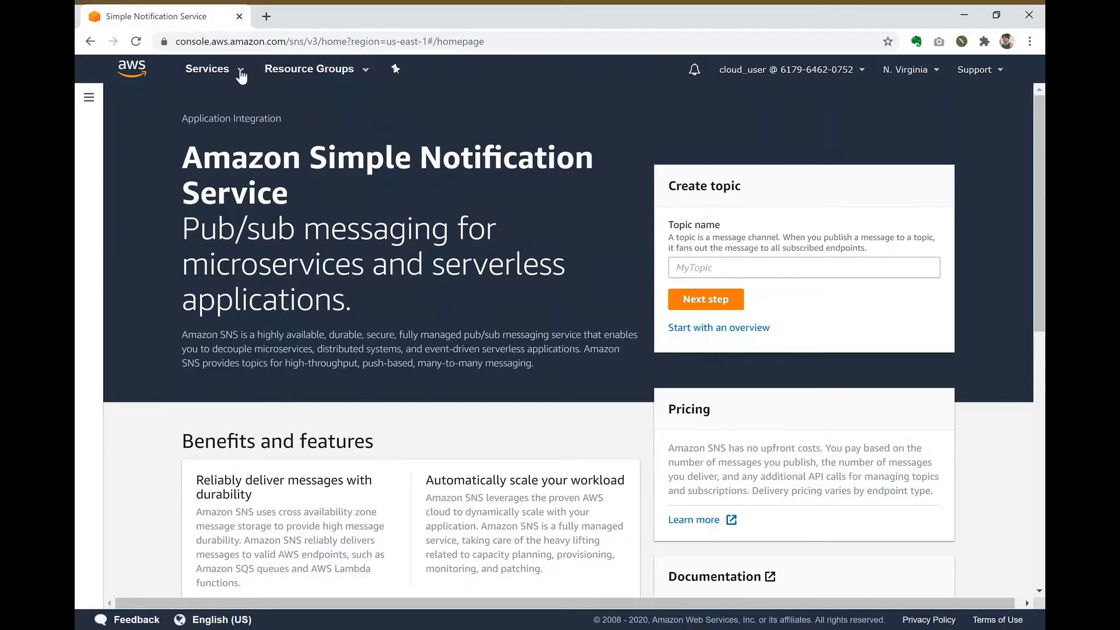
triple_click(210, 127)
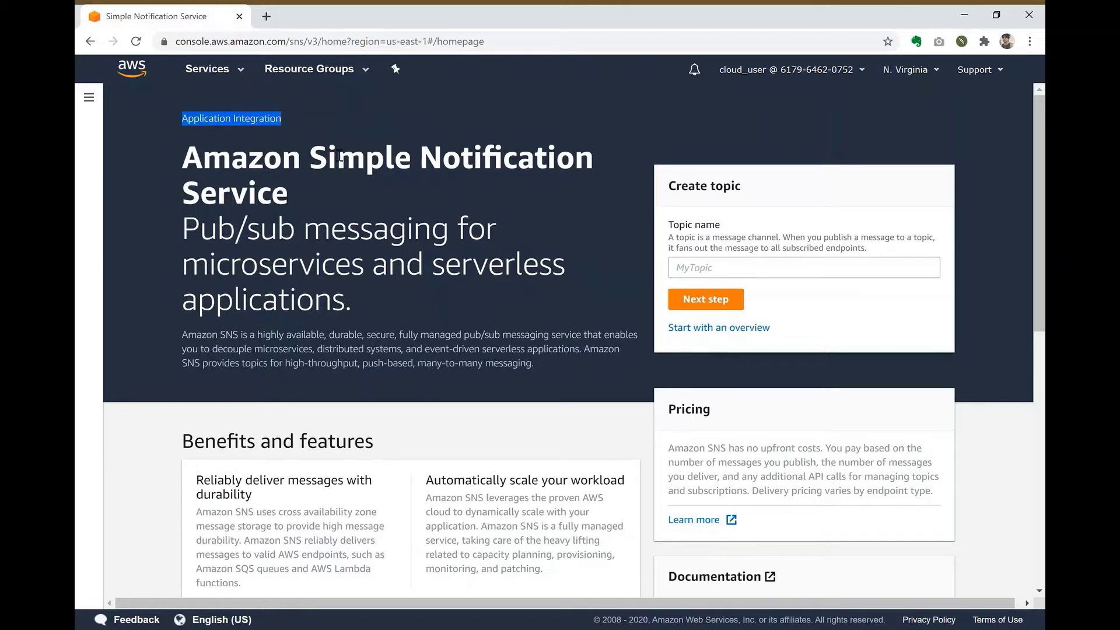
left_click(241, 75)
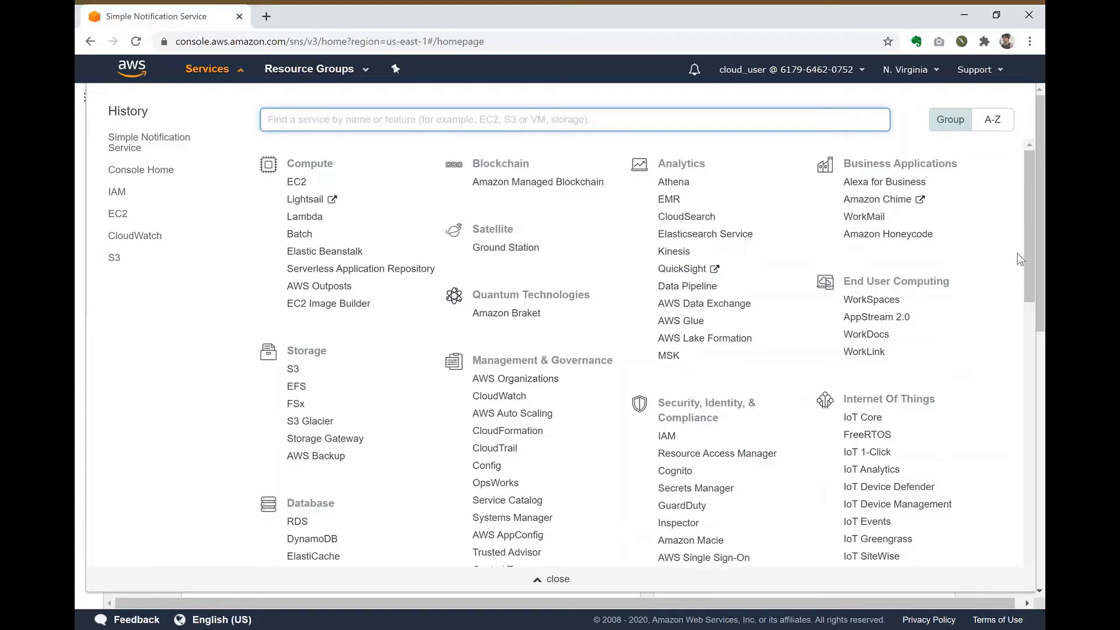
left_click_drag(1030, 259, 1000, 492)
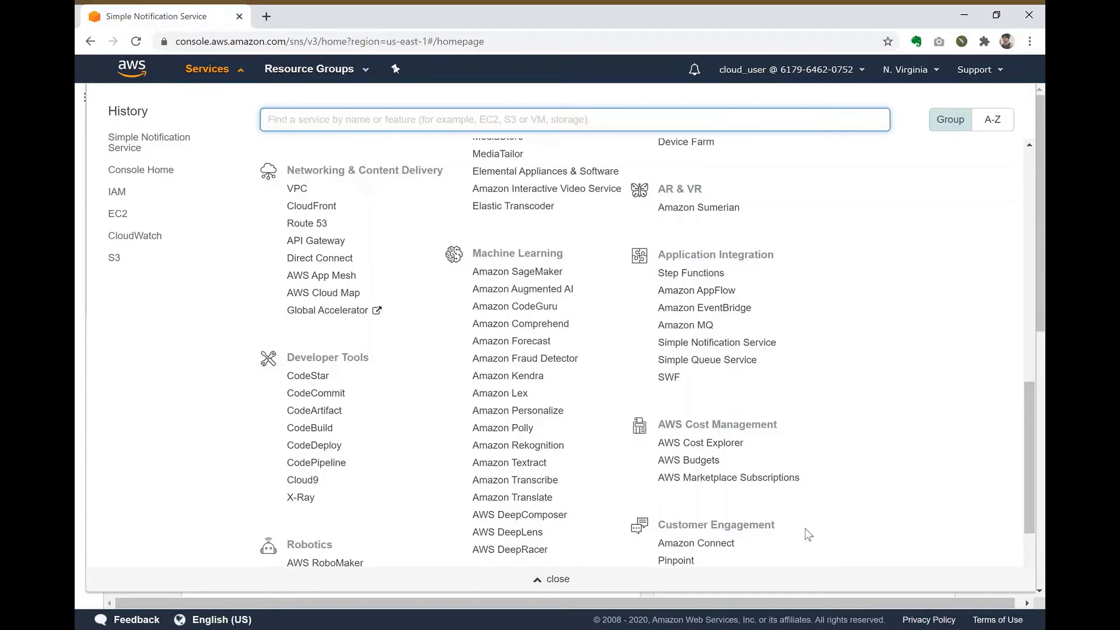
left_click(786, 602)
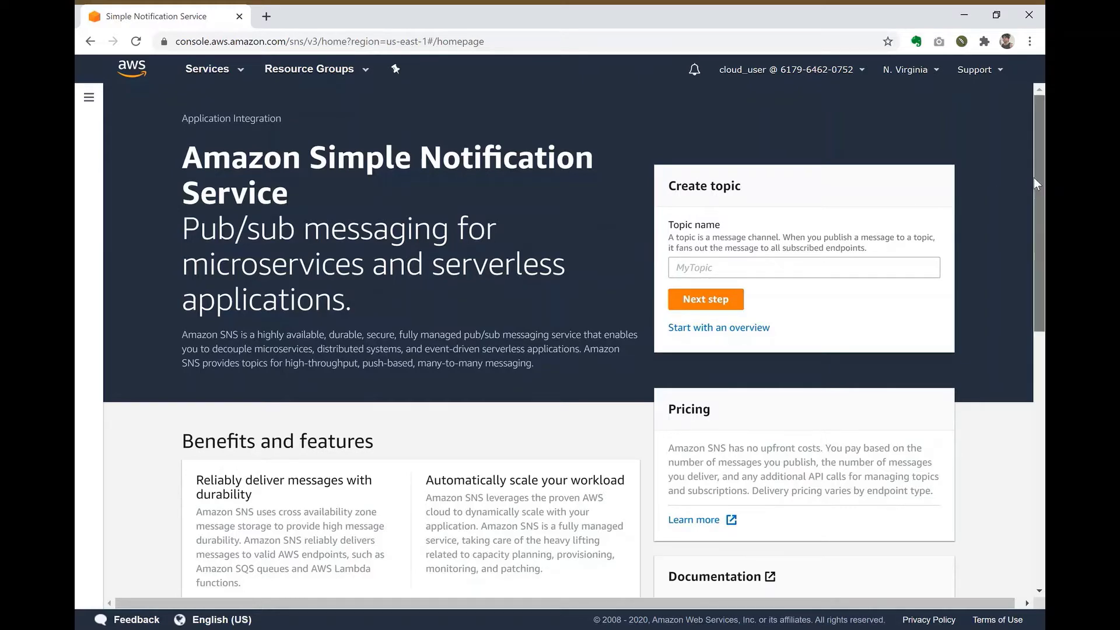
mouse_move(1033, 178)
left_mouse_down()
mouse_move(1026, 288)
mouse_move(1028, 160)
mouse_move(1025, 181)
left_mouse_up()
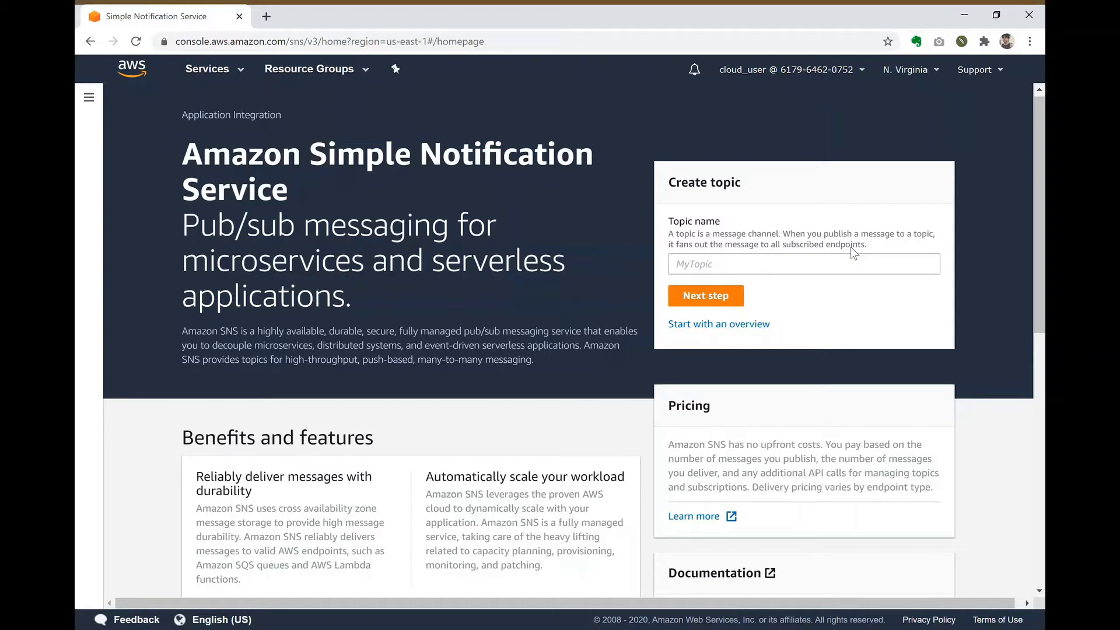
Step: Create the topic MyTopic with display name MyTopic
left_click(819, 272)
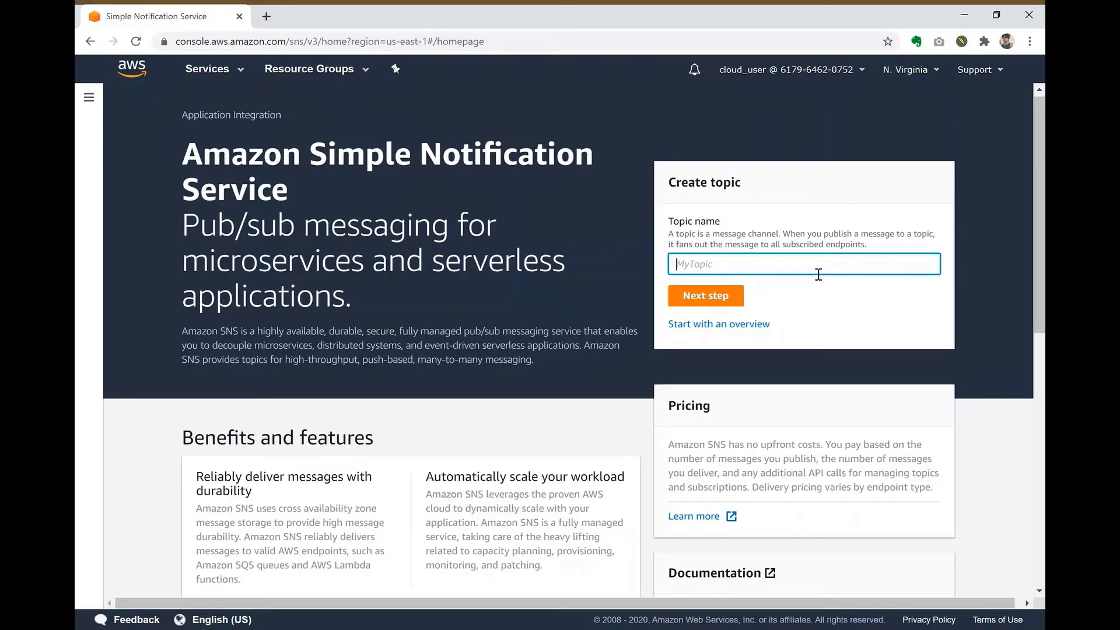
type("MyTopic")
left_click(718, 301)
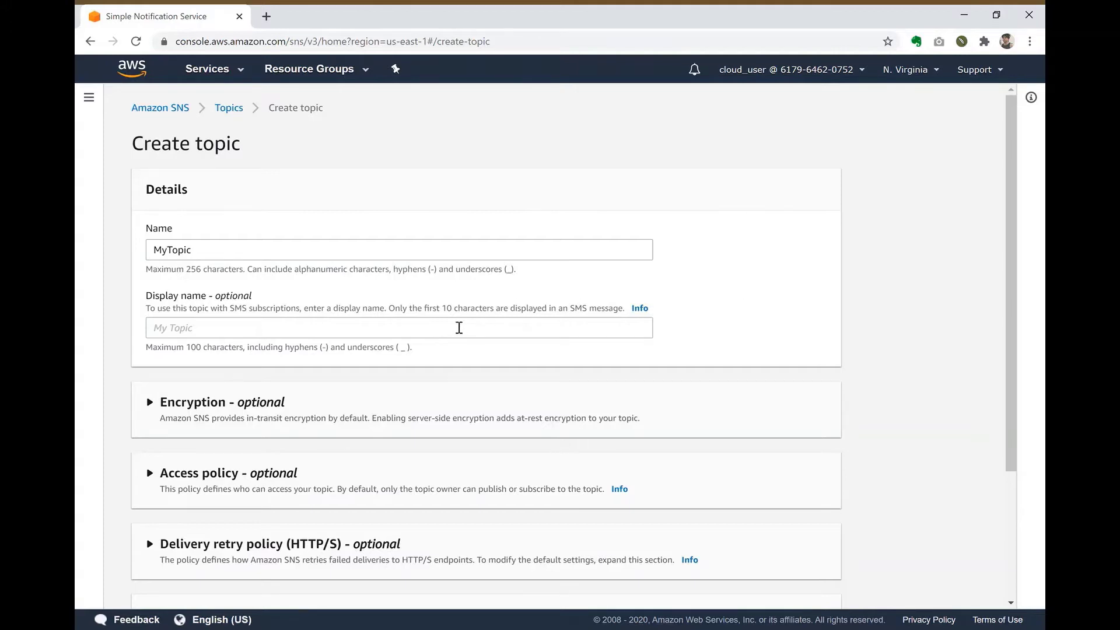
left_click(459, 328)
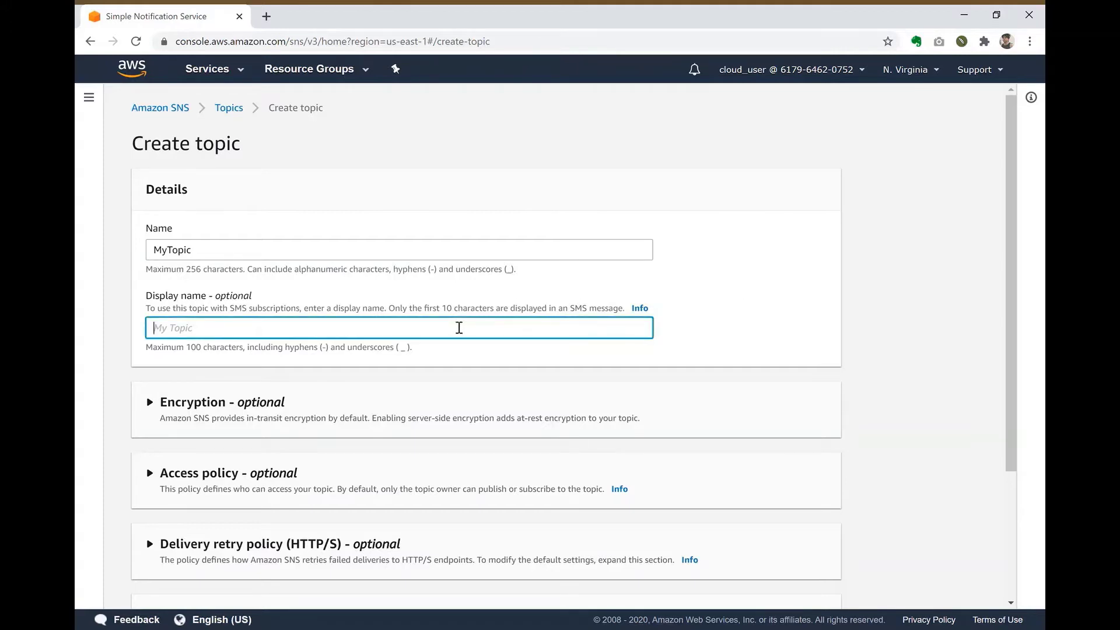
type("MyTopic")
left_click(1005, 305)
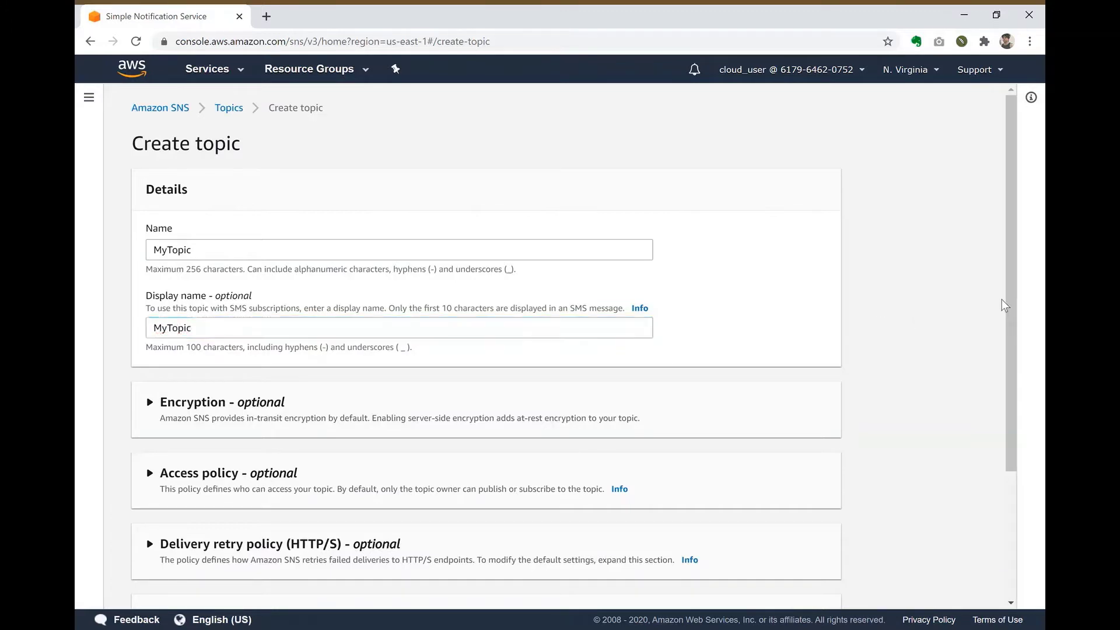
left_click_drag(1002, 300, 1018, 533)
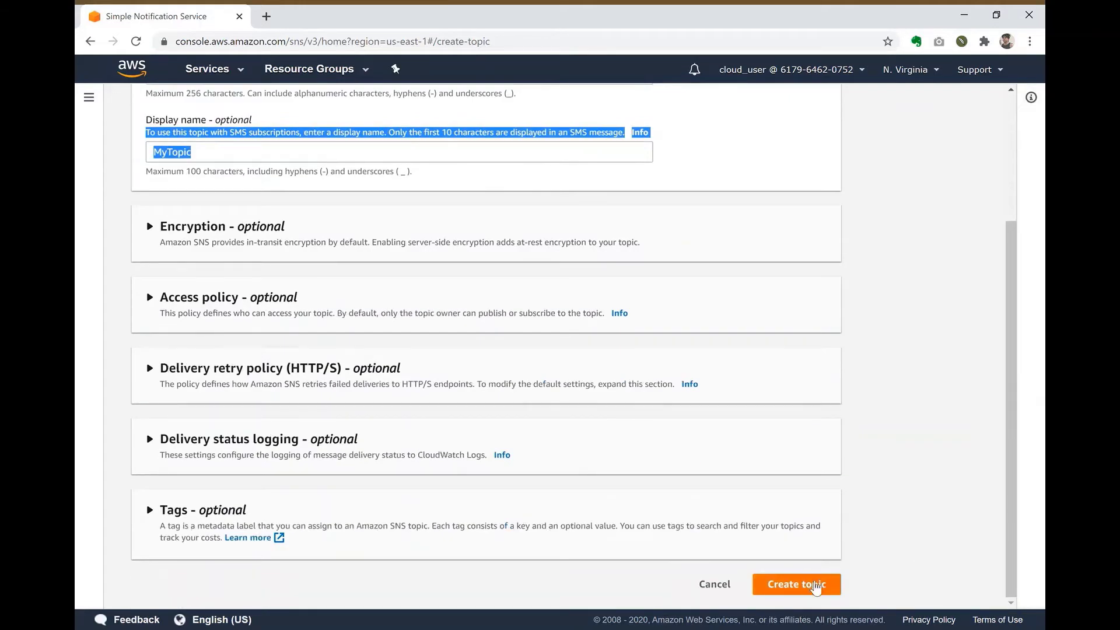
left_click(815, 585)
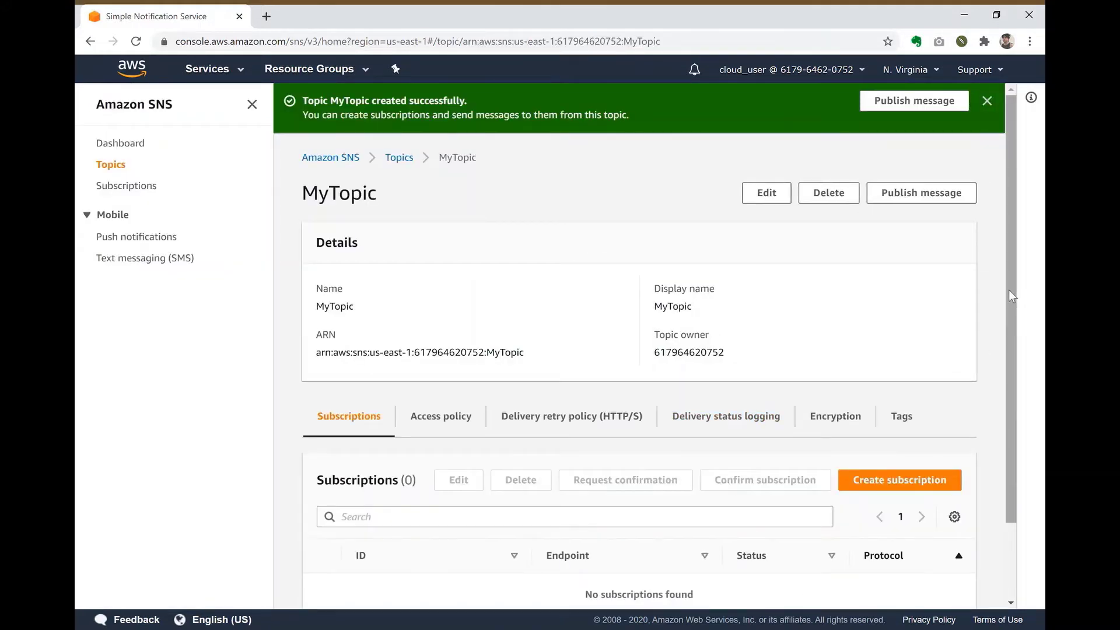
Step: Go to the Subscriptions list from the SNS navigation pane
left_click_drag(1010, 289, 1004, 244)
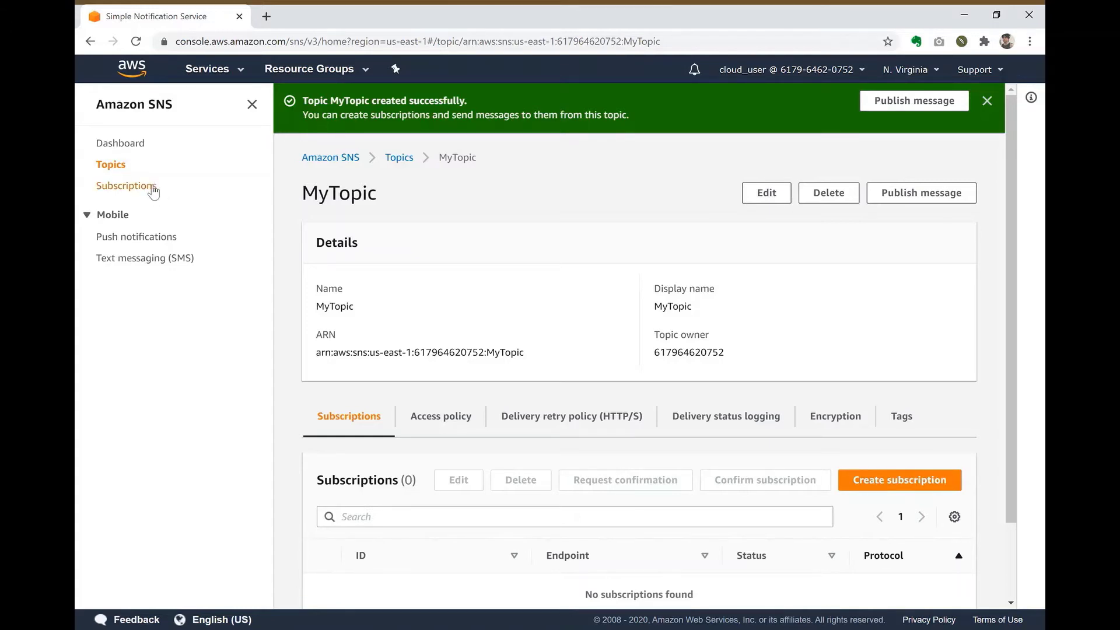
left_click(153, 188)
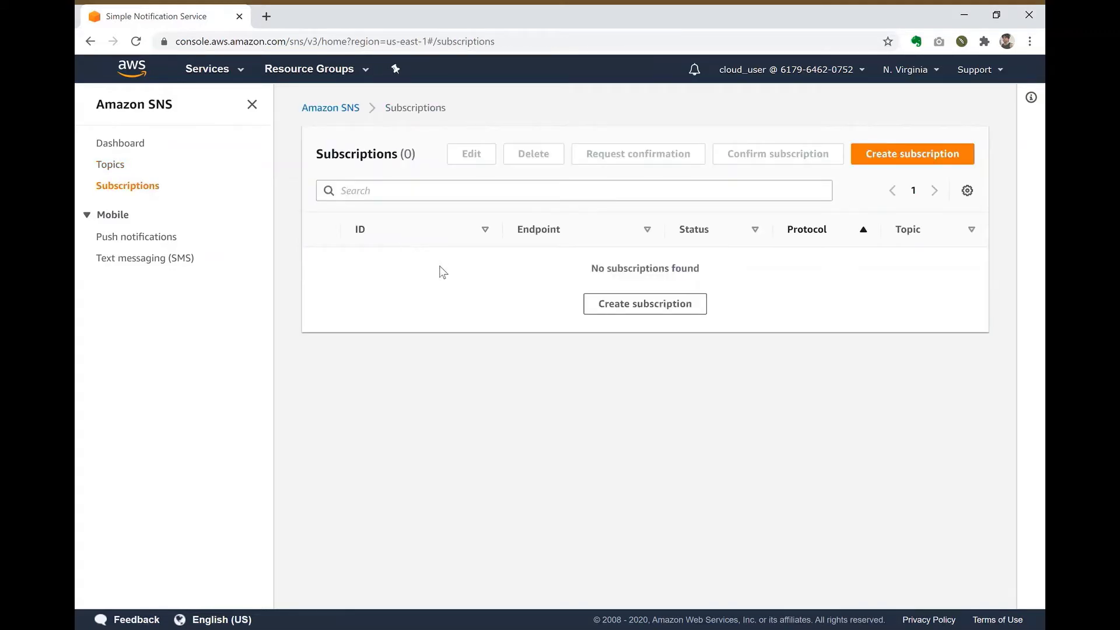
Step: Fill a new subscription with the MyTopic ARN, Email protocol and the subscriber's Gmail address as endpoint
left_click(915, 156)
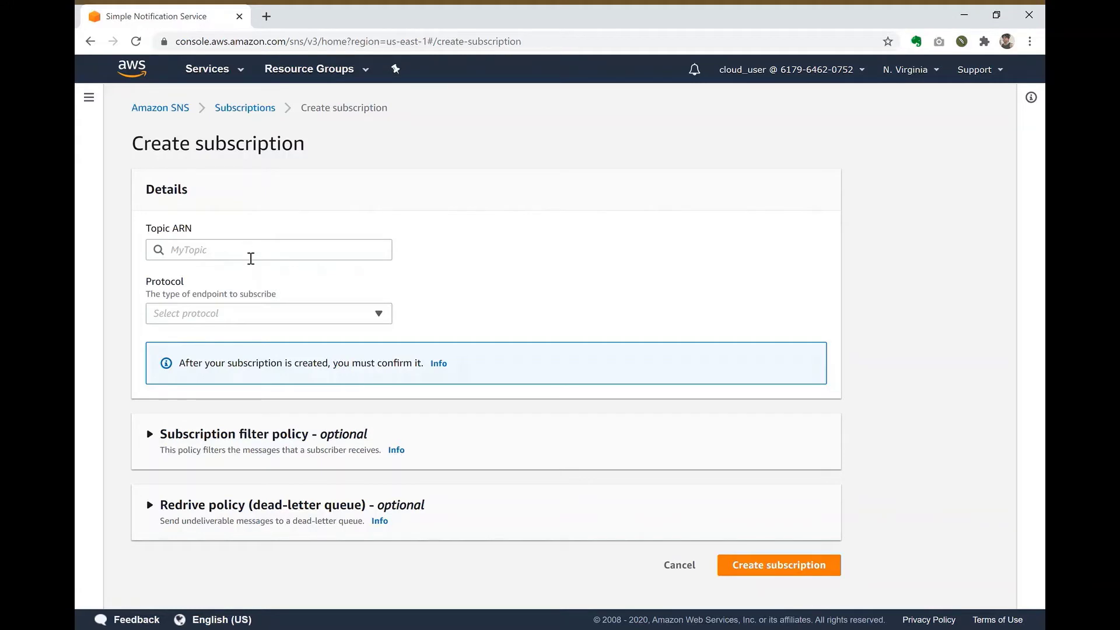
left_click(250, 258)
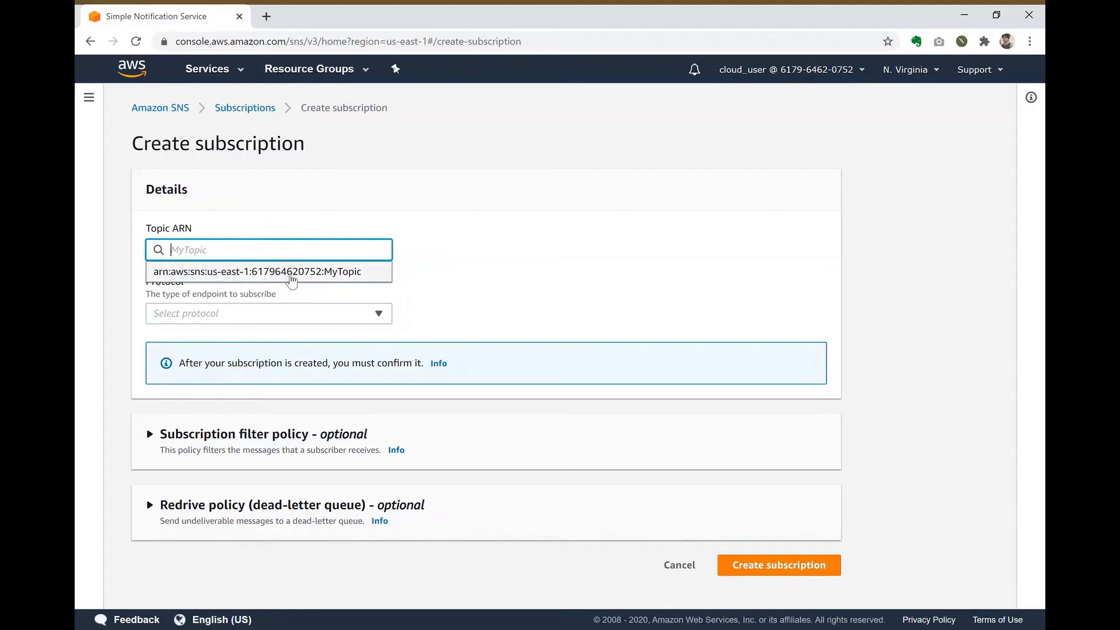
left_click(293, 279)
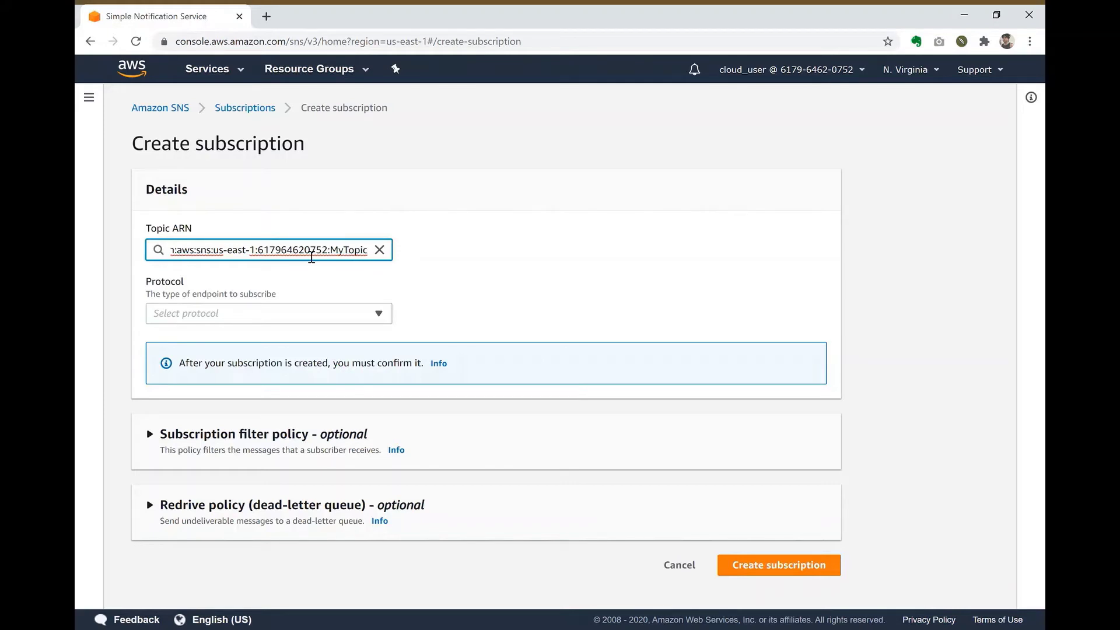
left_click(494, 297)
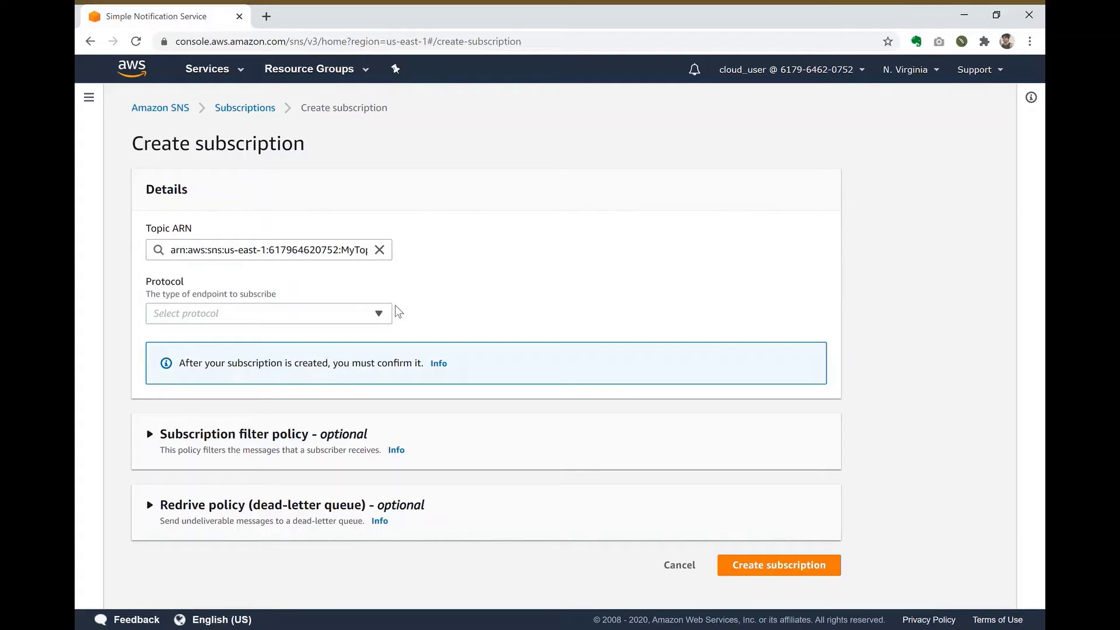
left_click(318, 315)
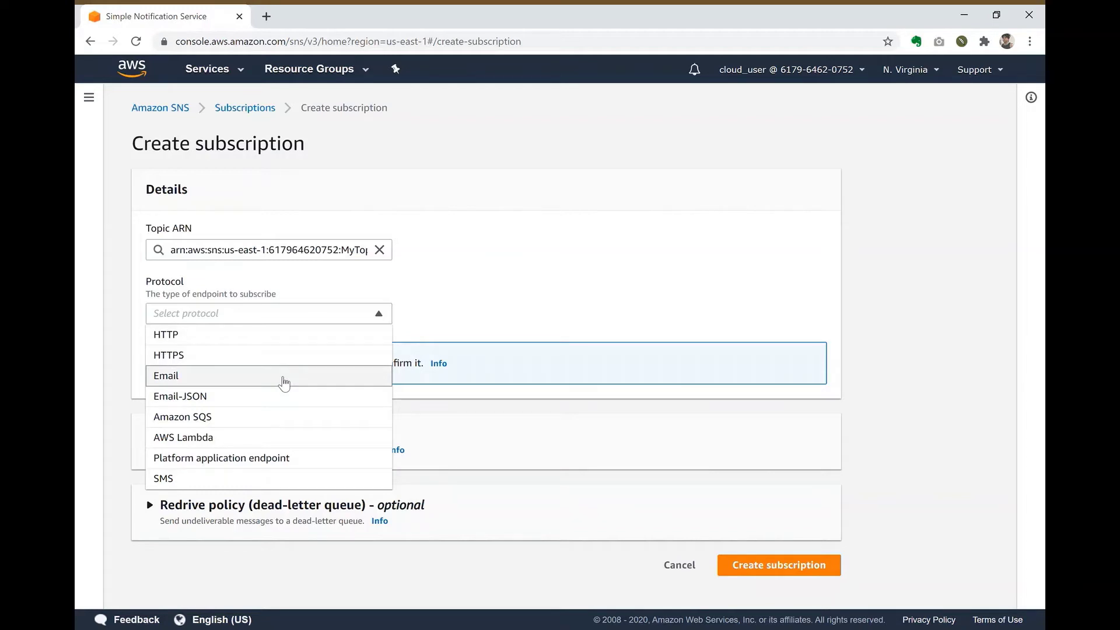
left_click(284, 383)
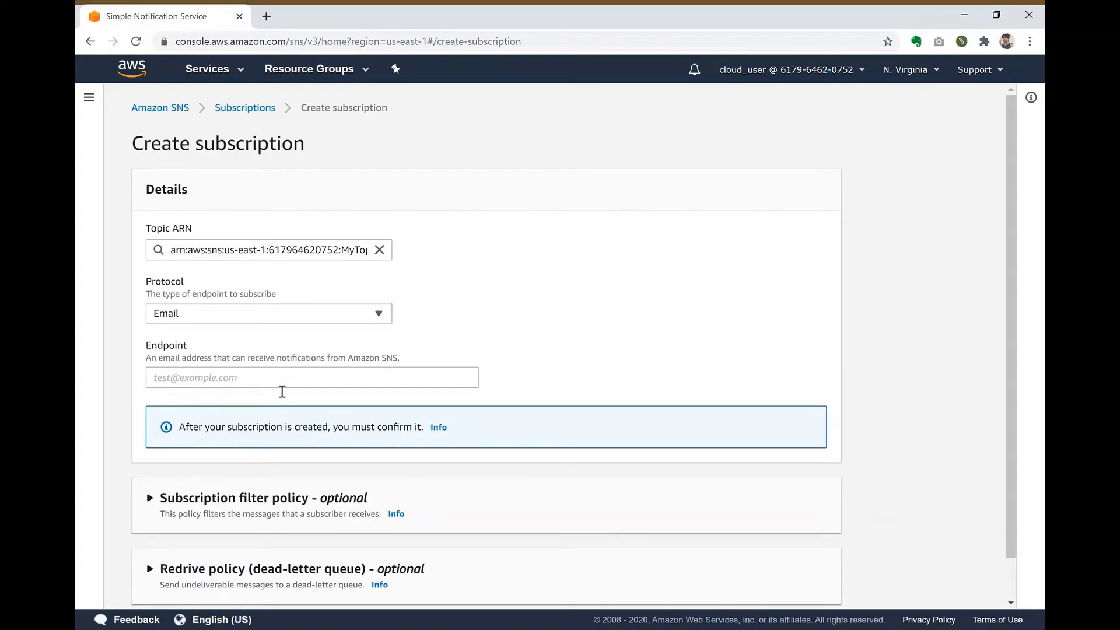
left_click(282, 389)
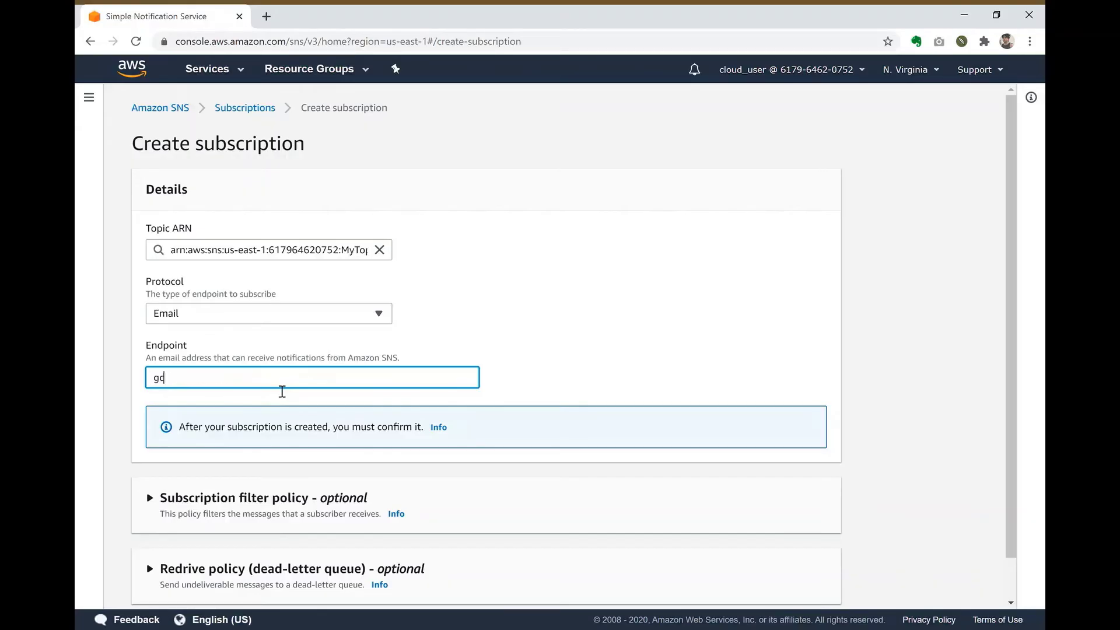
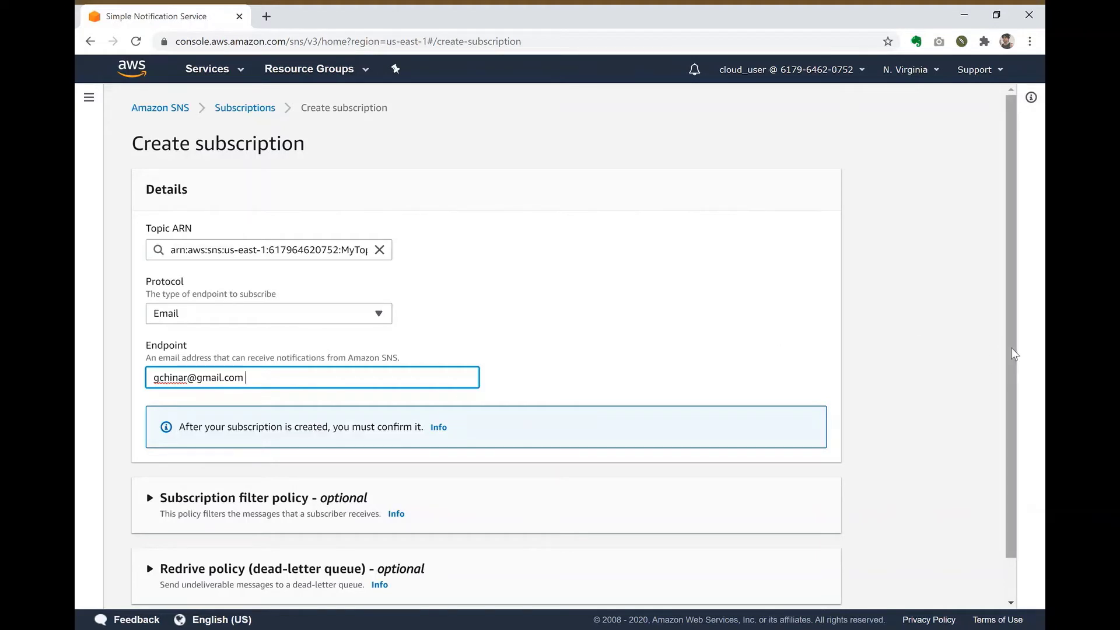
left_click_drag(1013, 350, 1011, 416)
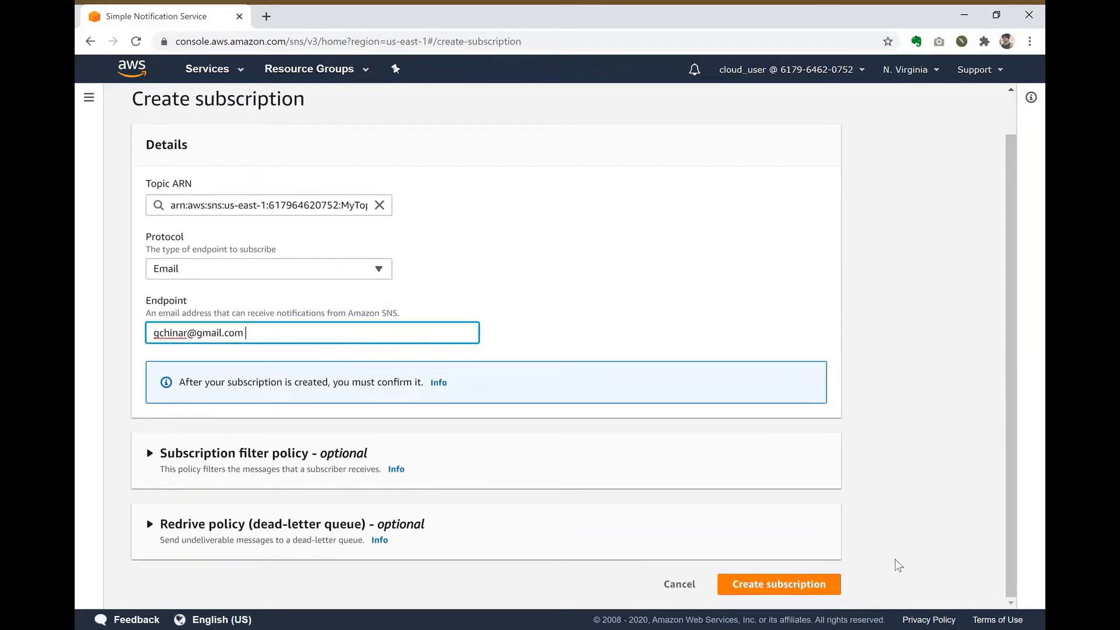
Step: Remove the trailing space from the email endpoint and create the MyTopic email subscription
left_click(817, 585)
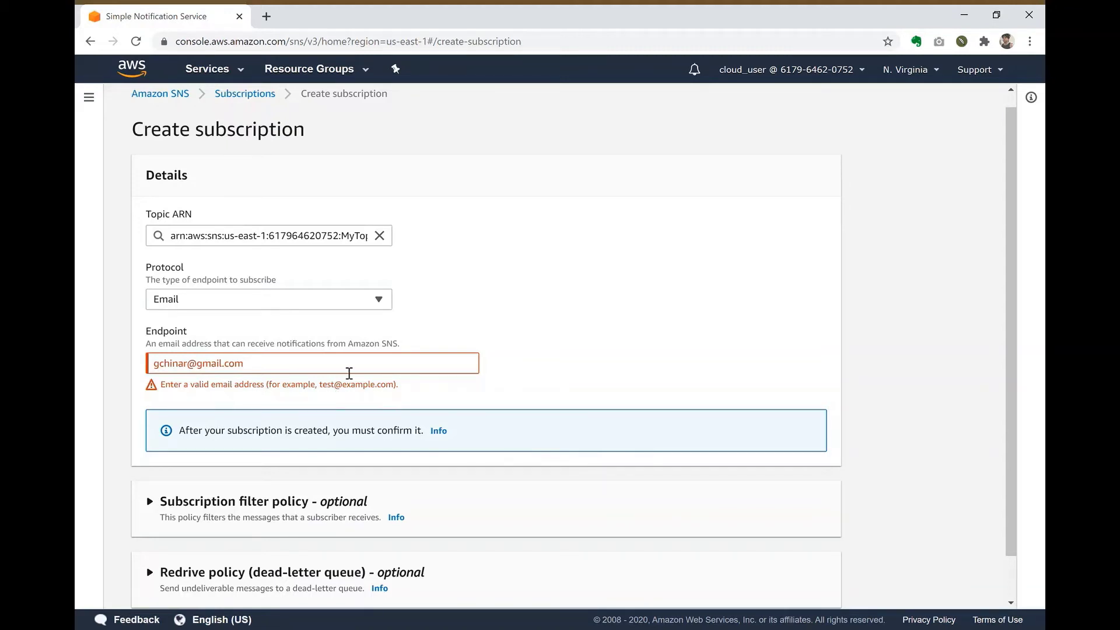
left_click(349, 374)
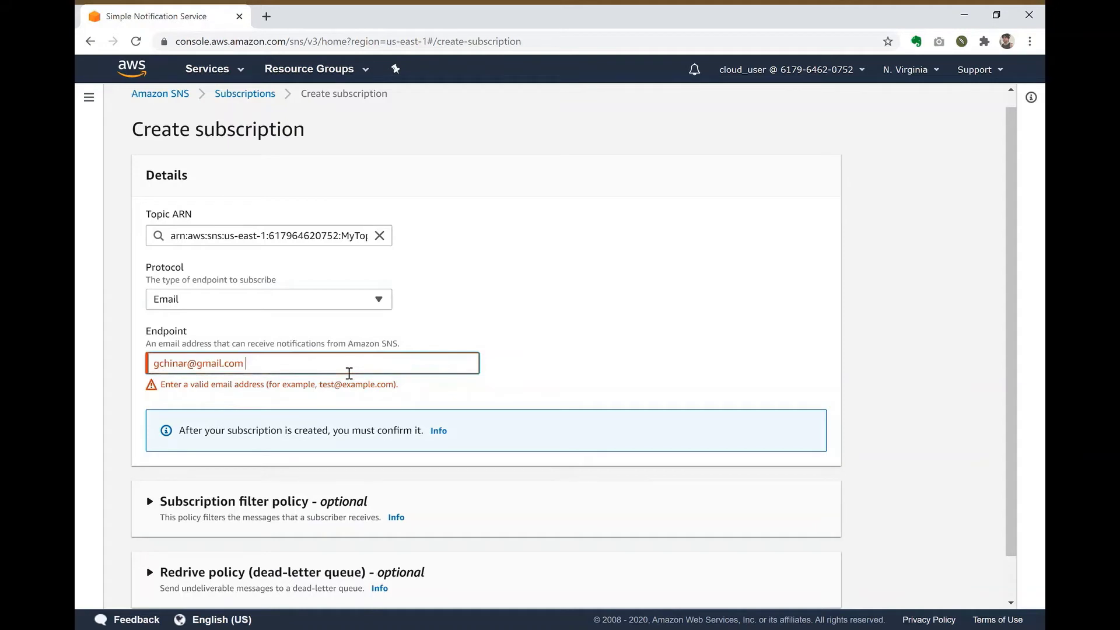
key("BackSpace")
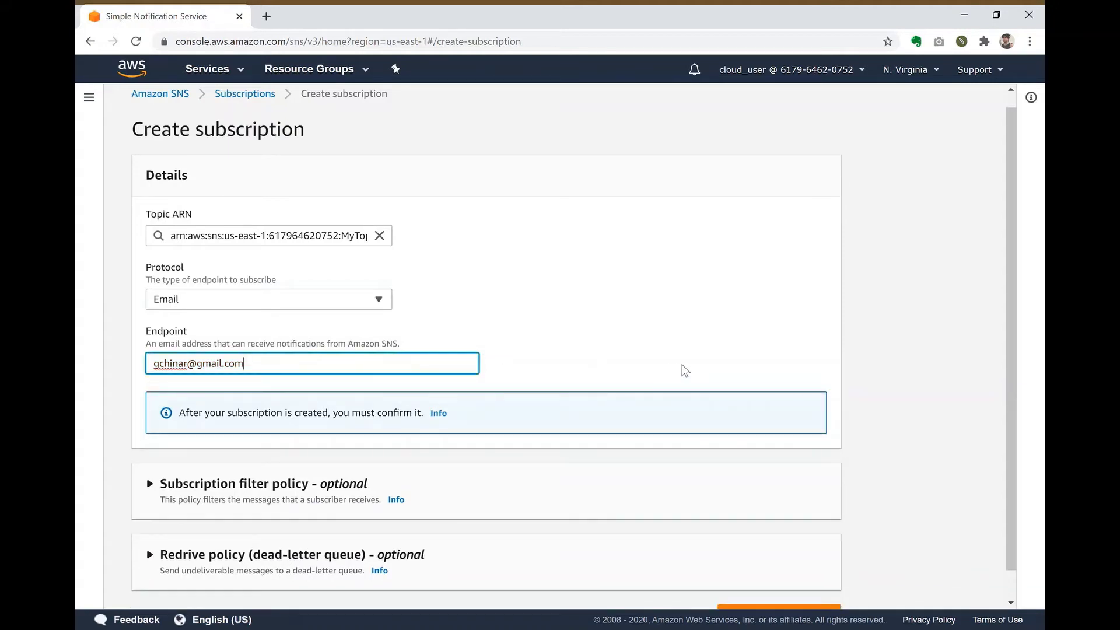
left_click(686, 372)
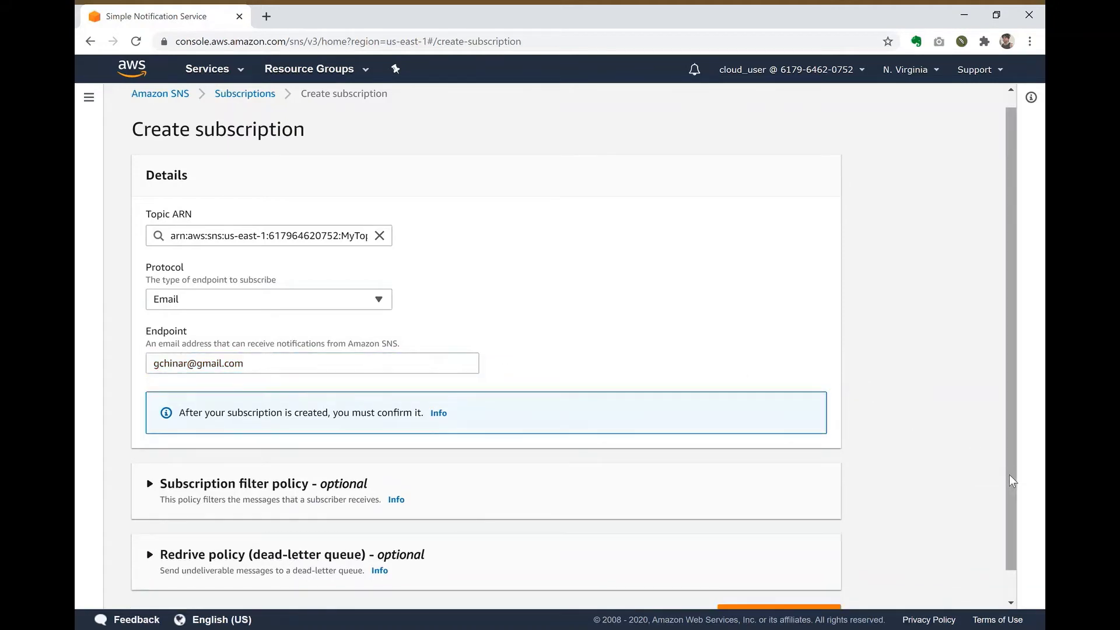
scroll(1012, 481, "down", 1)
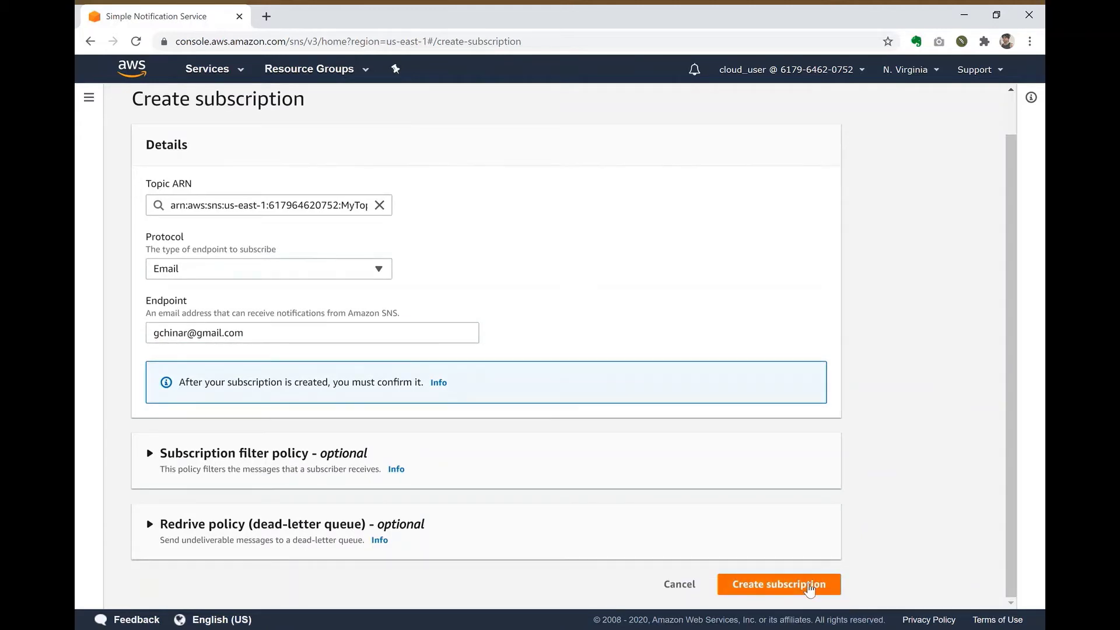
left_click(810, 589)
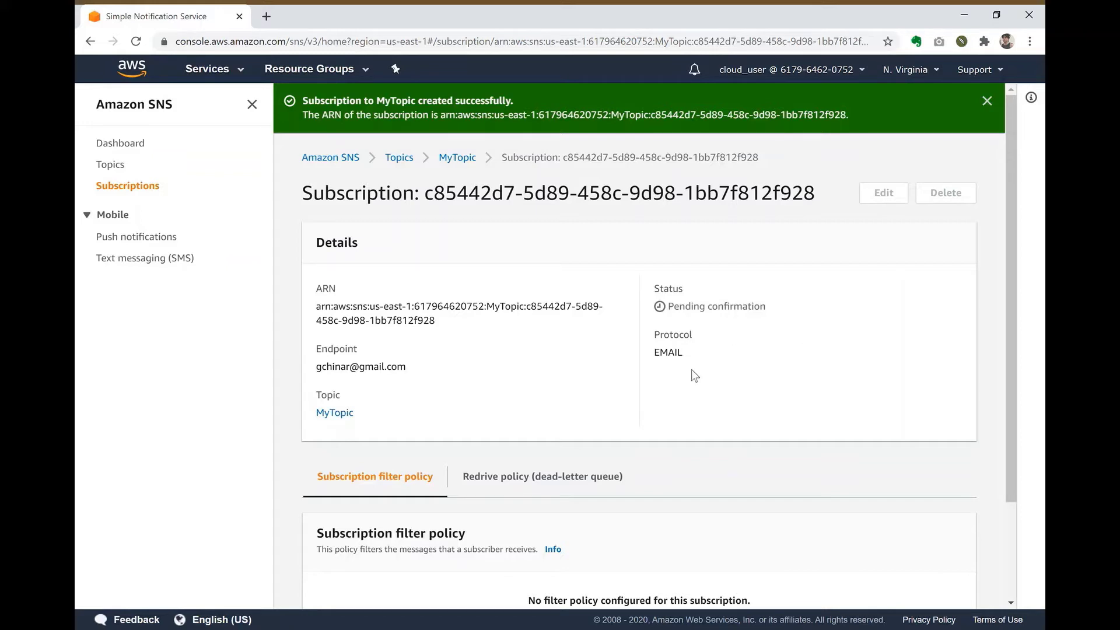
Step: Confirm the subscription from the AWS Notification email in Gmail, then reload the SNS subscription details
left_click(267, 15)
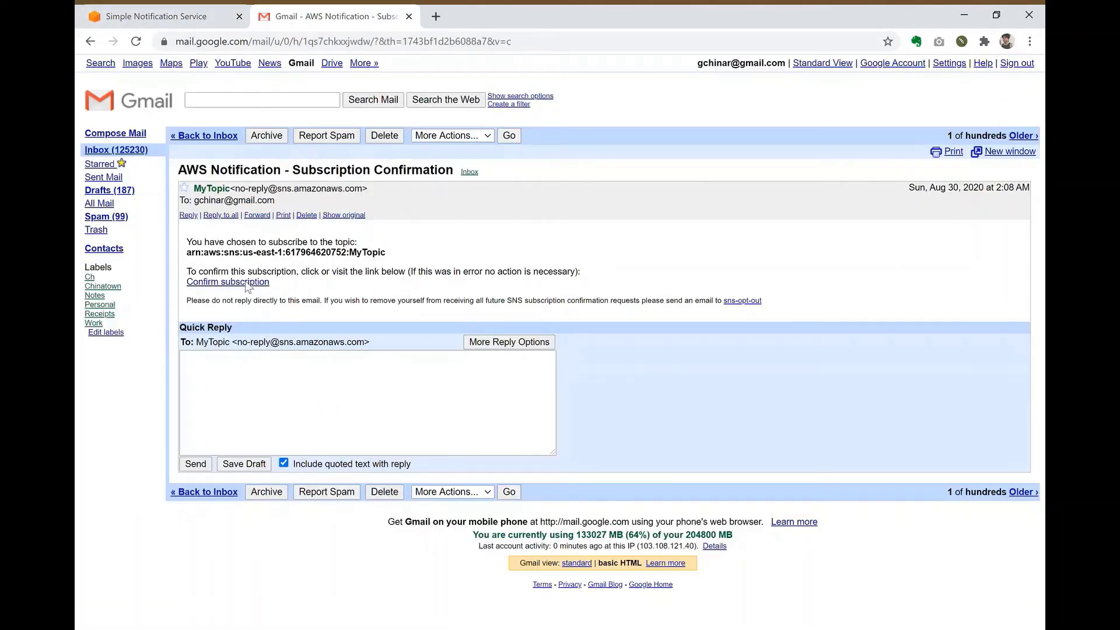
left_click(250, 283)
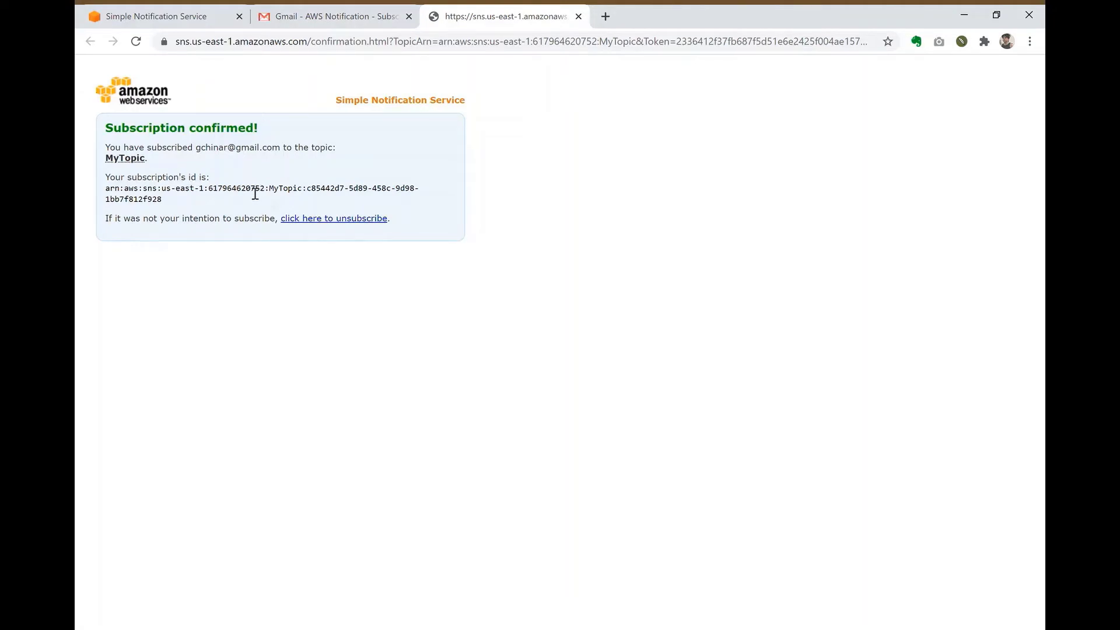
left_click(191, 19)
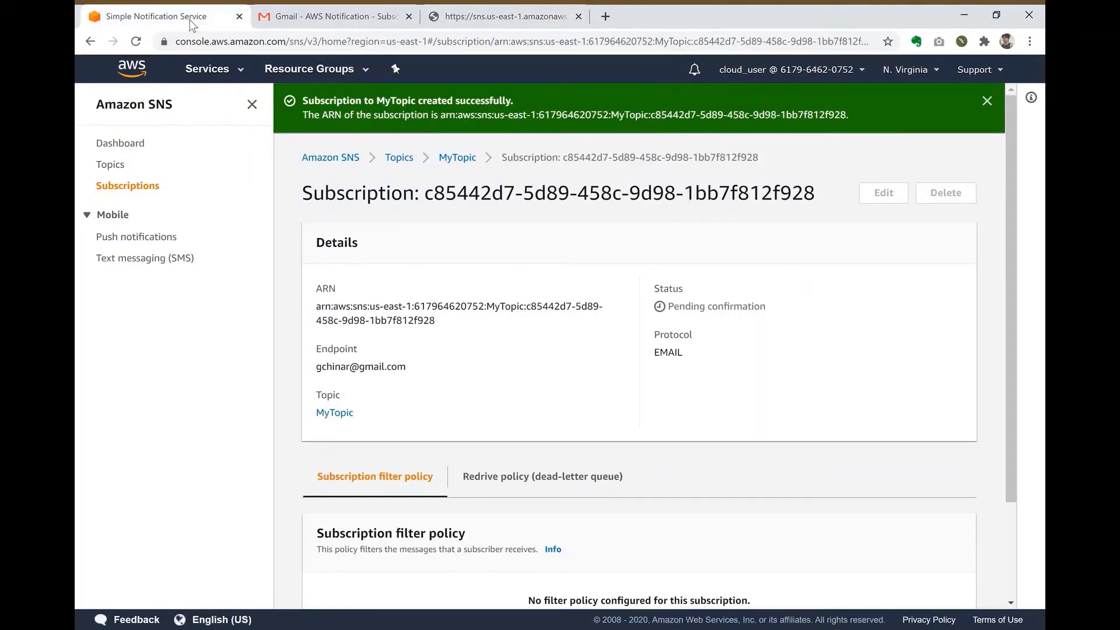
left_click(136, 43)
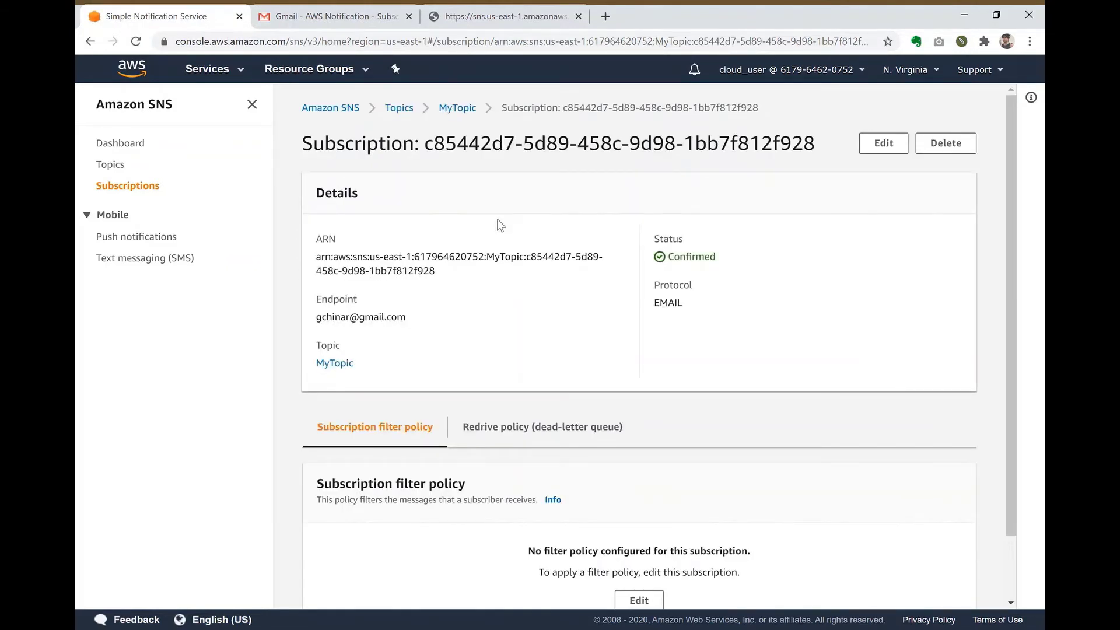
Step: Verify the email subscription shows Confirmed on its details page and return to MyTopic
double_click(708, 258)
left_click(462, 114)
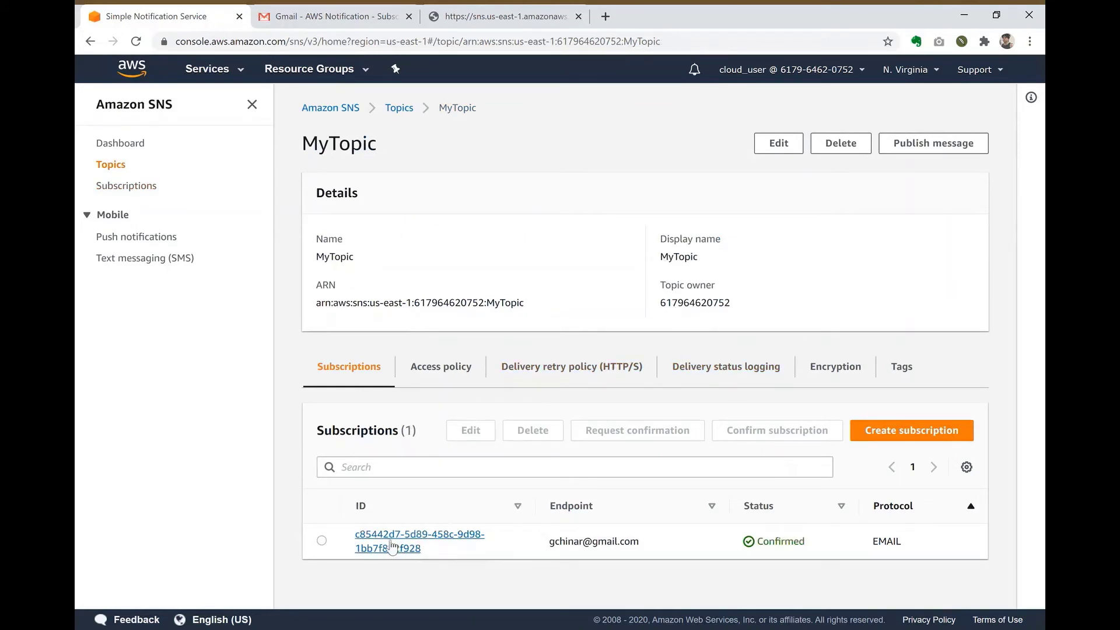
left_click(418, 537)
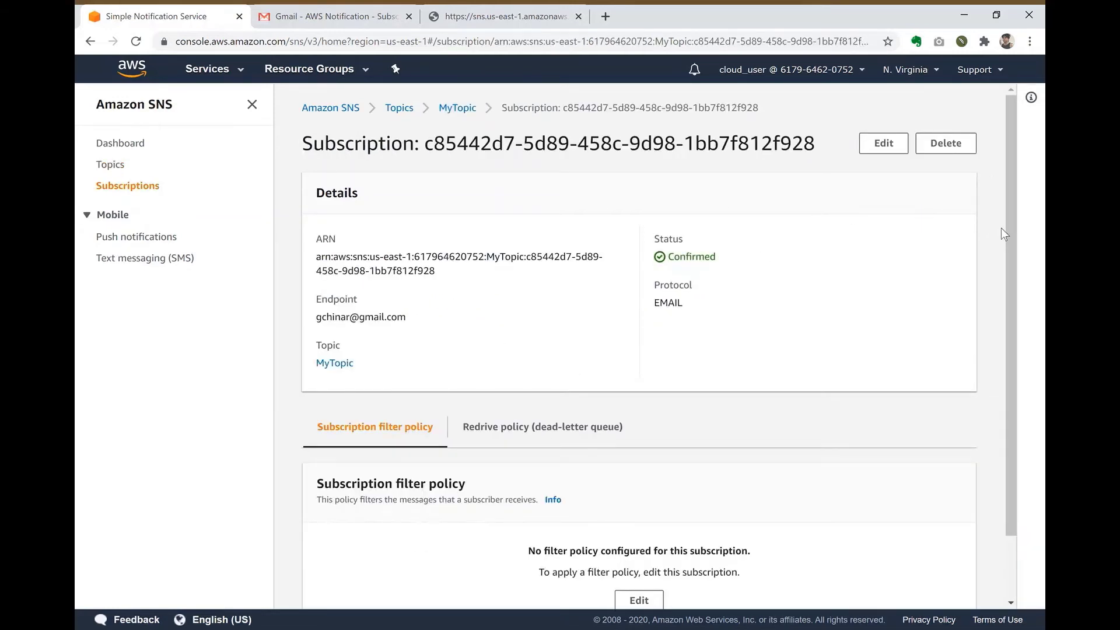
mouse_move(1001, 228)
left_mouse_down()
mouse_move(996, 280)
mouse_move(1014, 380)
mouse_move(989, 210)
left_mouse_up()
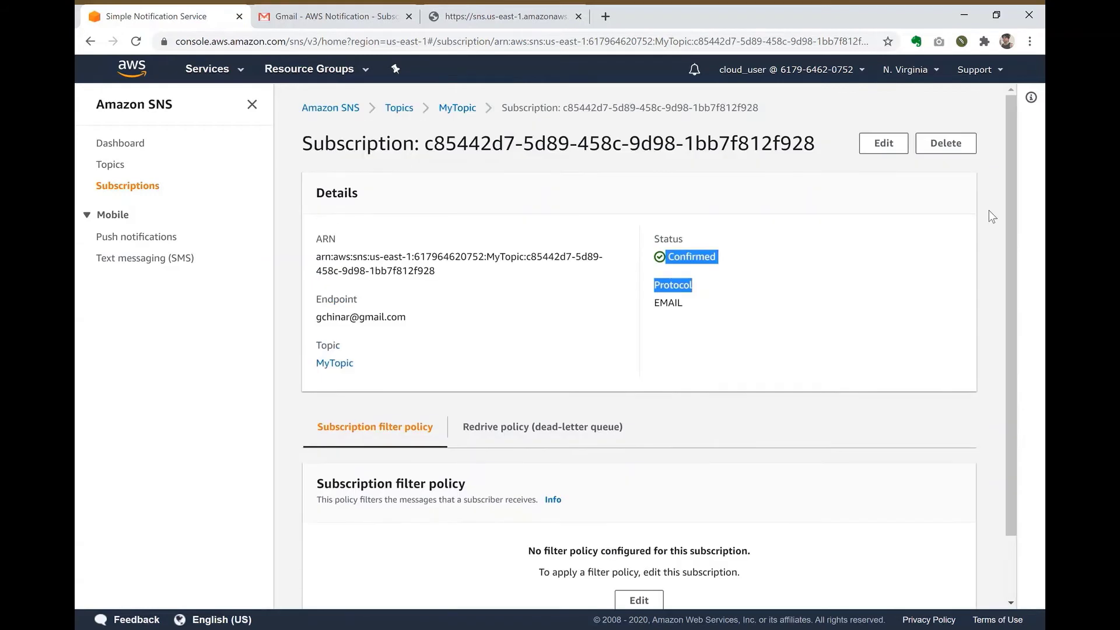
left_click(472, 111)
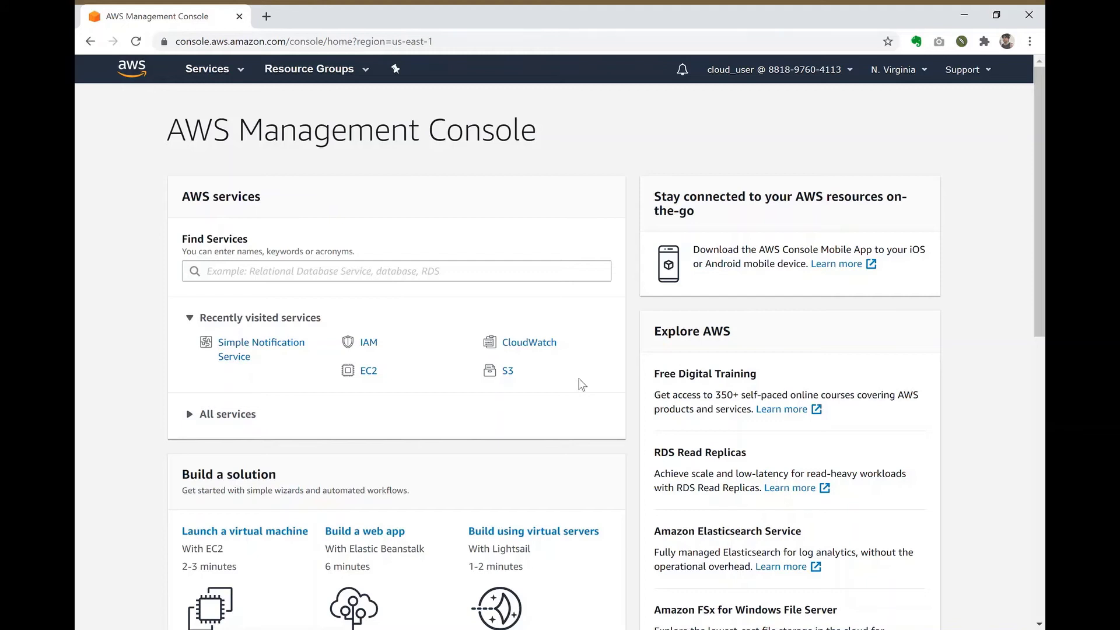
Step: Navigate from the console home through SNS Topics to the MyTopic details page
left_click(261, 344)
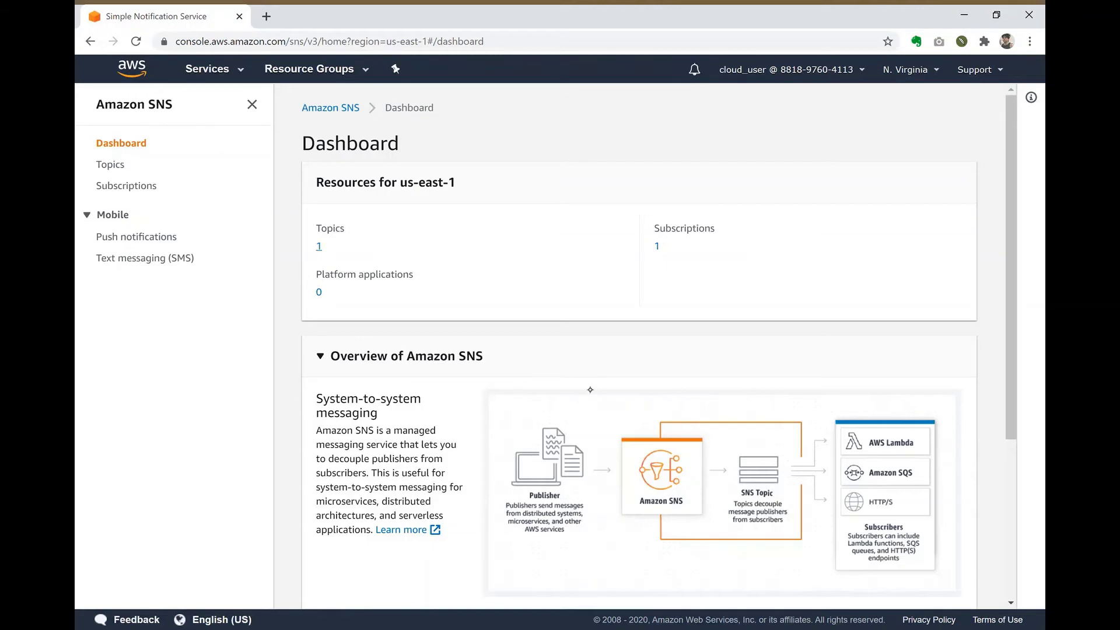
left_click(319, 246)
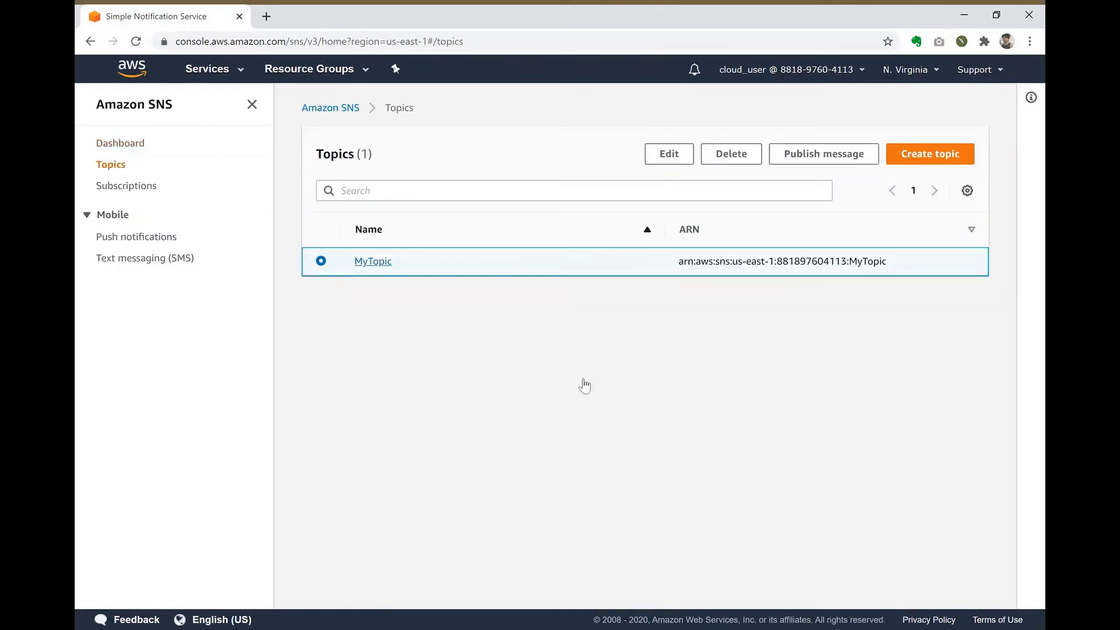
left_click(372, 261)
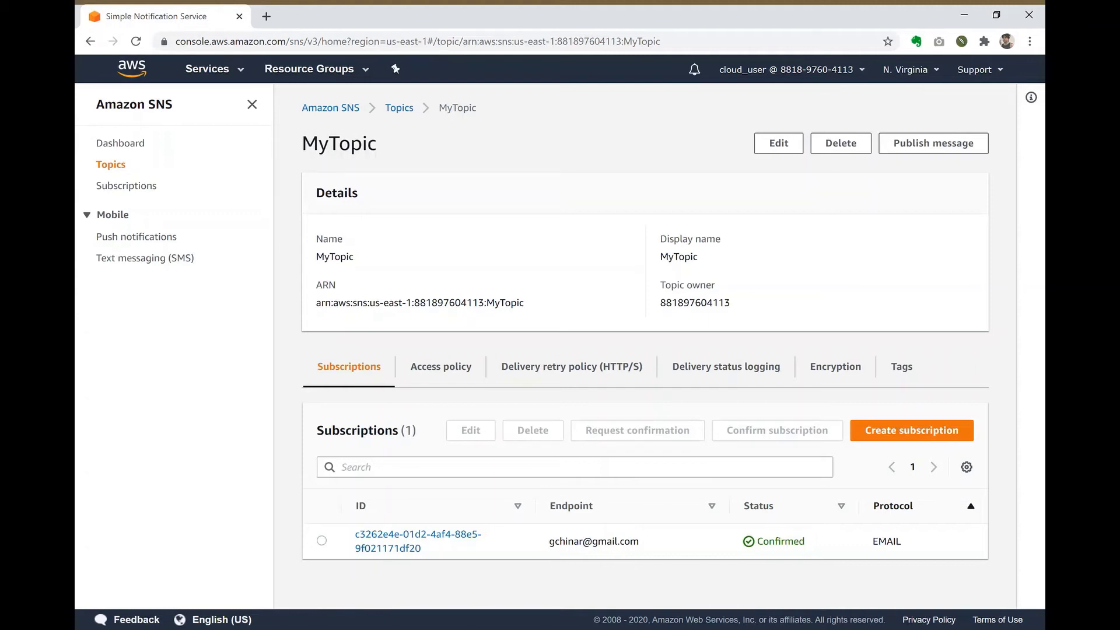
Step: Add an SMS subscription to MyTopic with the mobile phone number as endpoint
left_click(912, 430)
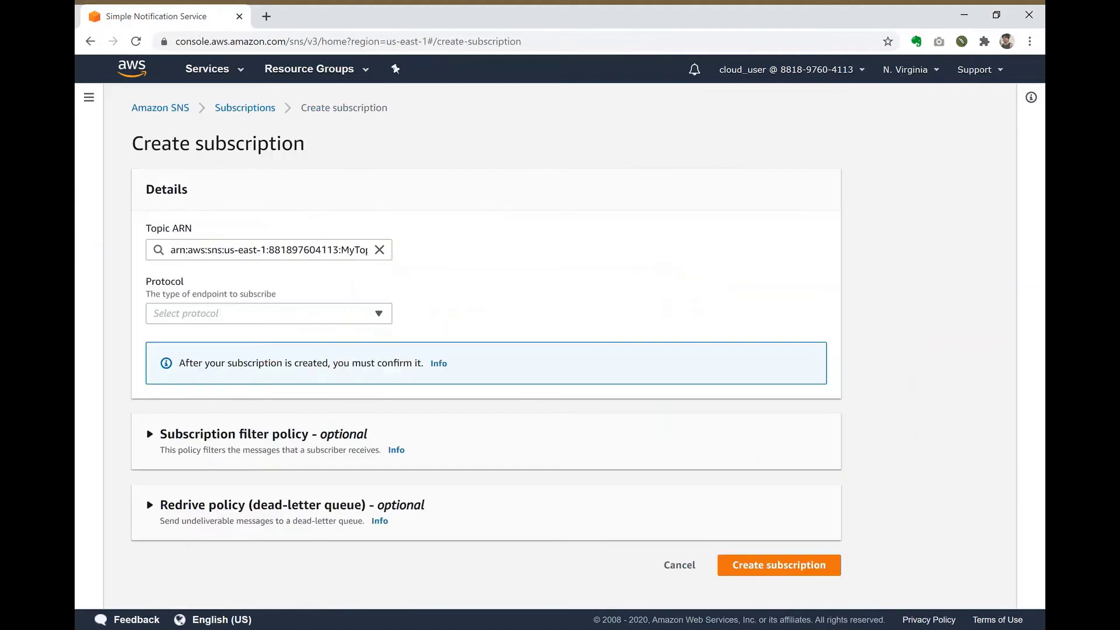
left_click(269, 314)
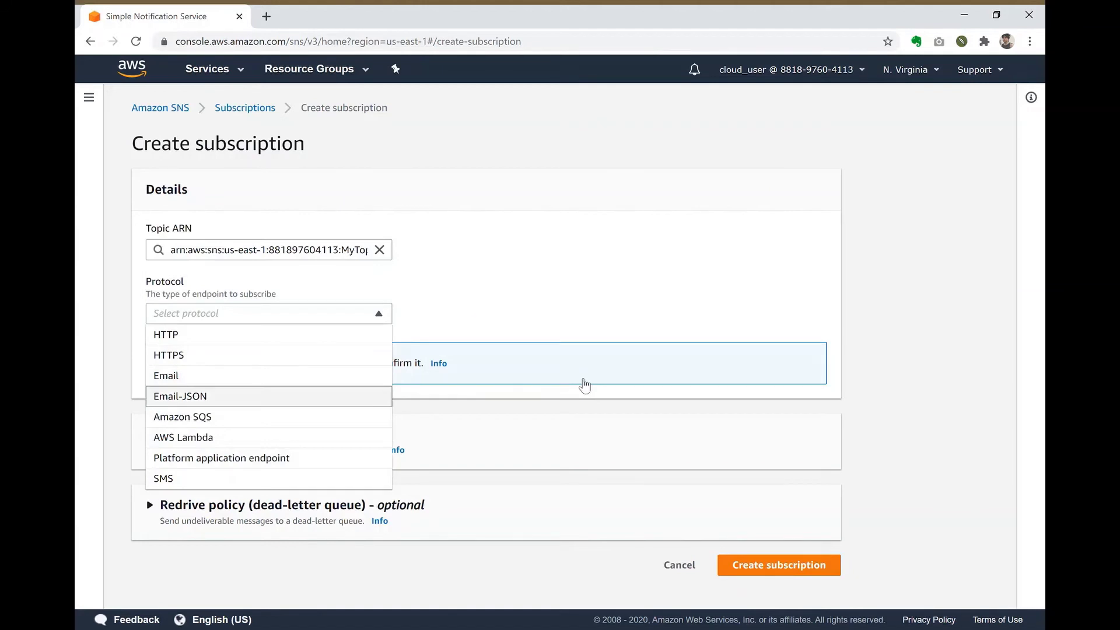
key("Return")
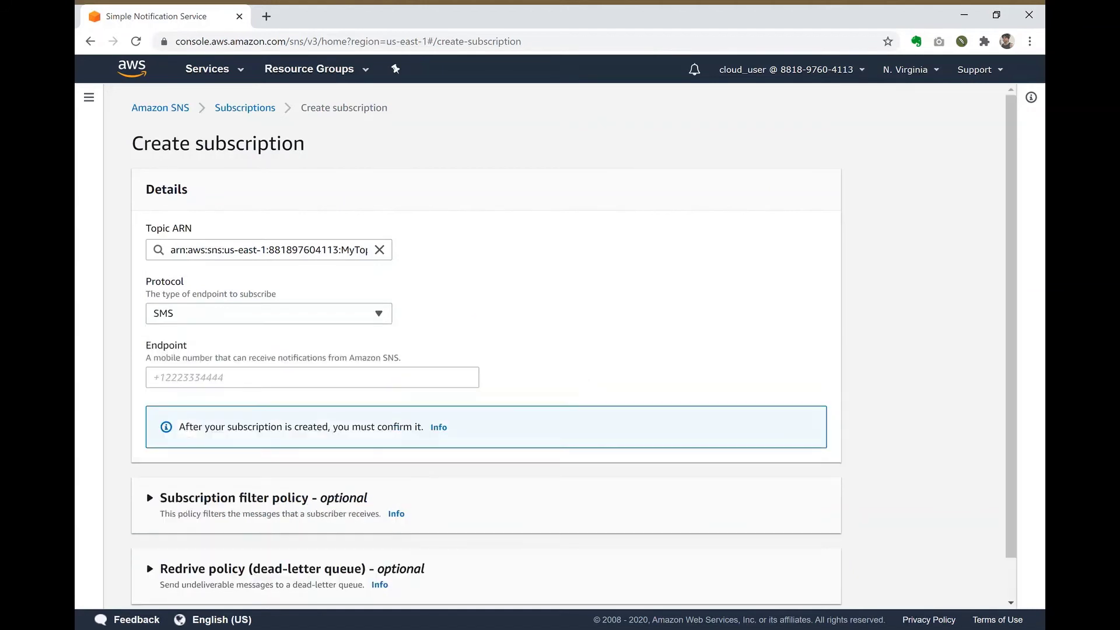
key("Tab")
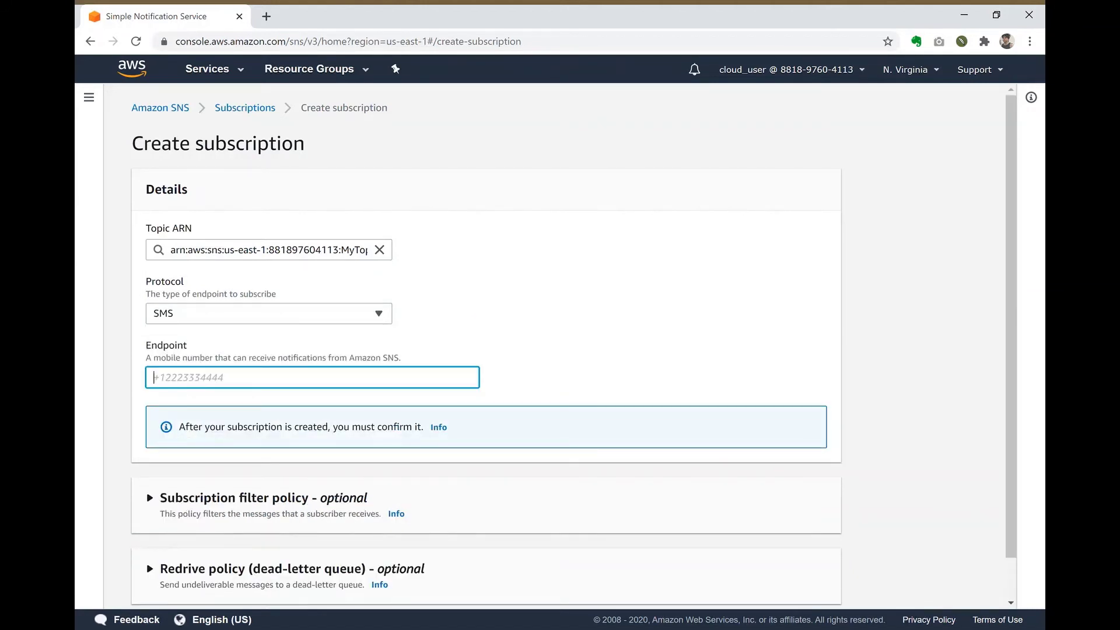
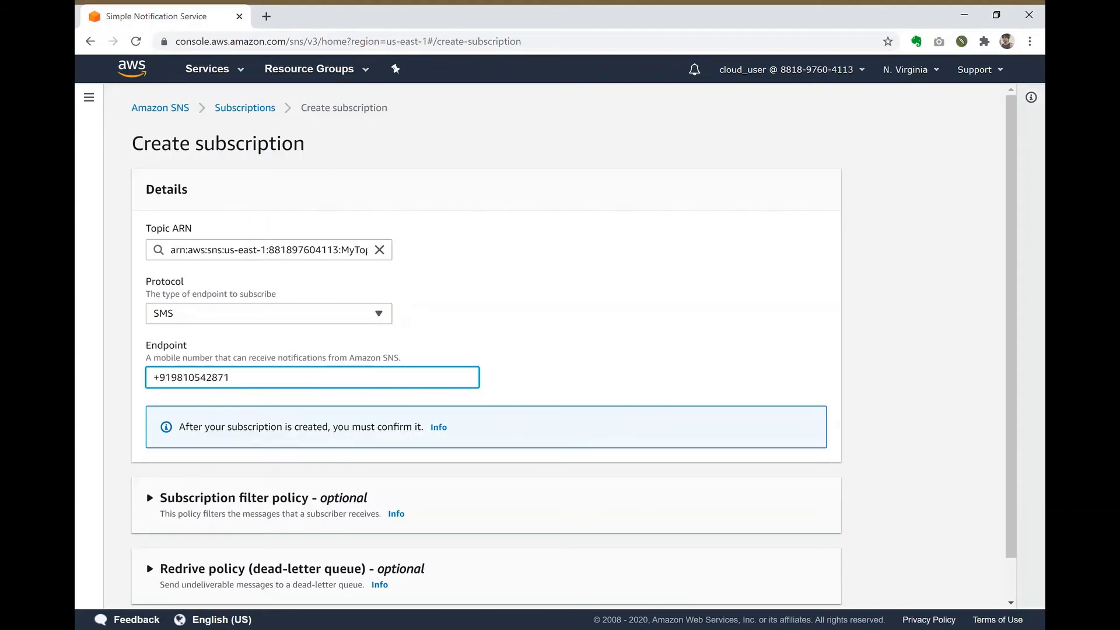
scroll(1014, 233, "down", 1)
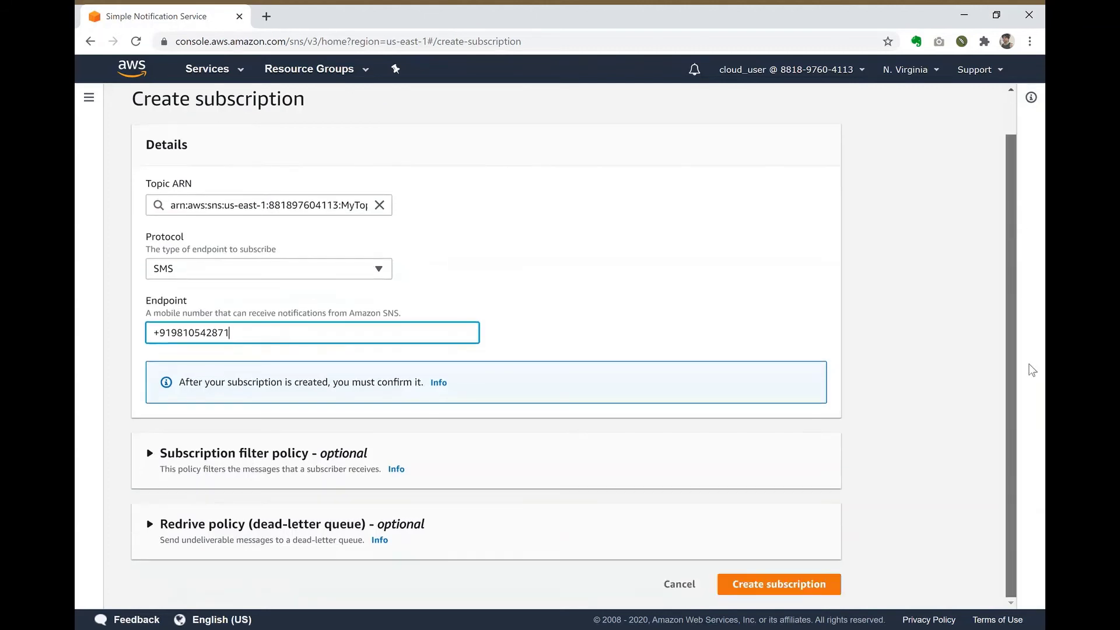
left_click(811, 586)
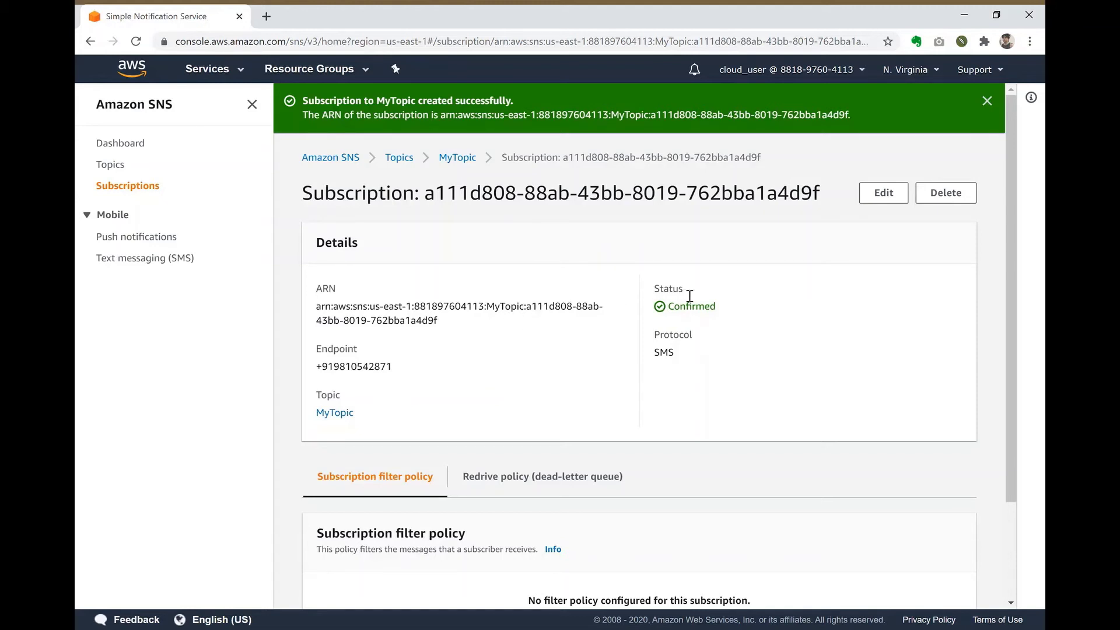
Step: Review MyTopic's subscriptions, highlighting the Confirmed status and the EMAIL and SMS entries
double_click(691, 317)
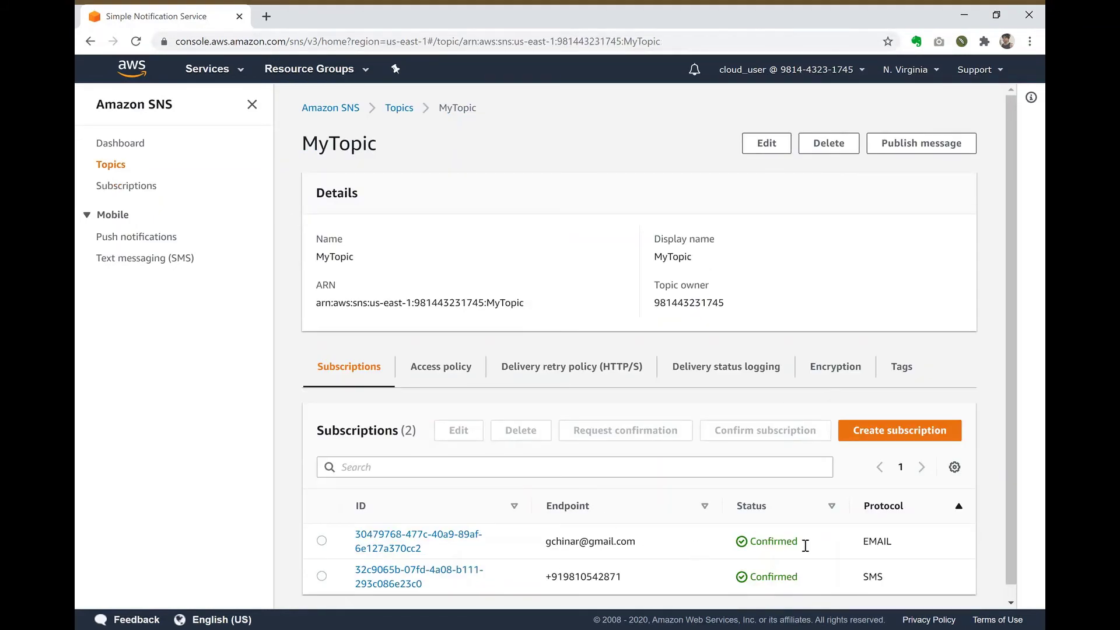
double_click(884, 541)
left_click(881, 583)
double_click(881, 582)
Step: Go to the Lambda console from Services and start authoring a new function from scratch
left_click(235, 73)
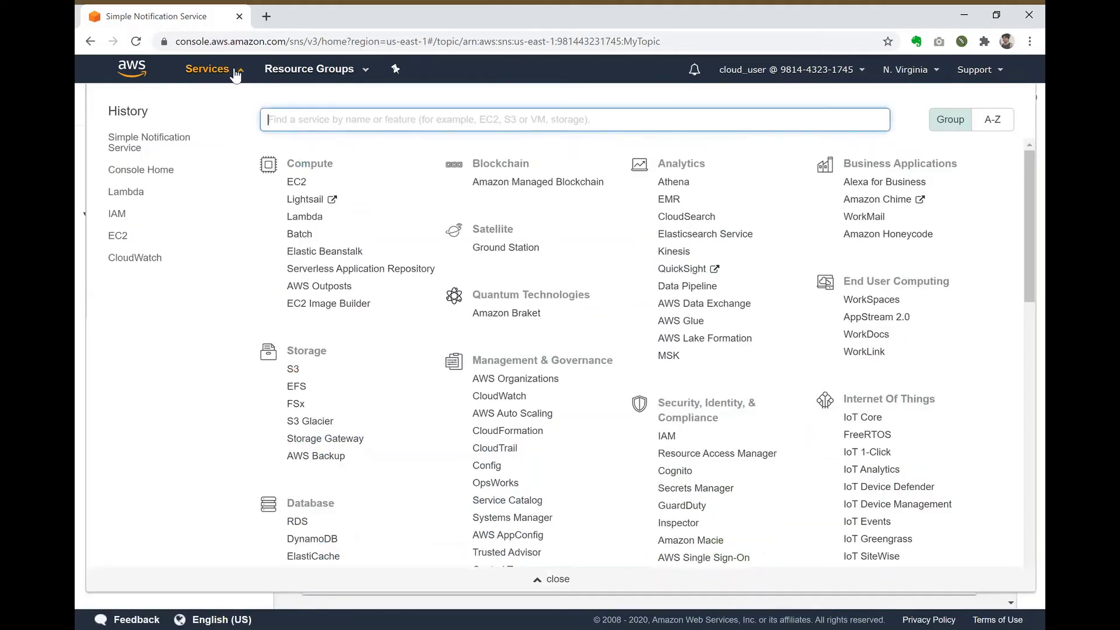
left_click(136, 196)
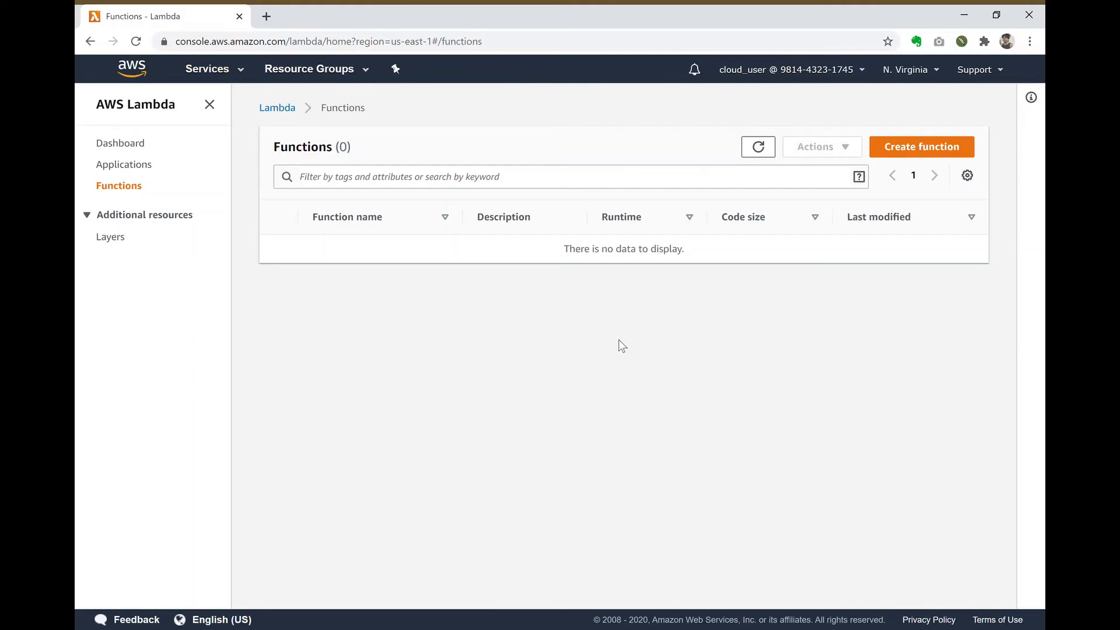
left_click(937, 159)
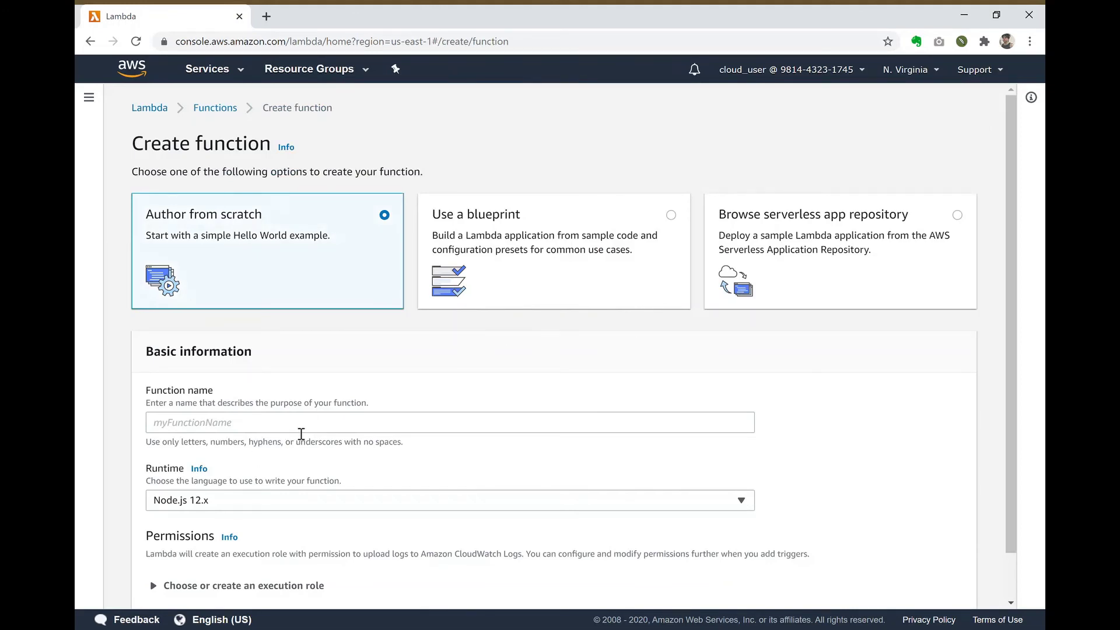
Step: Name the new function SNSProcessor and choose the Python 3.6 runtime
left_click(301, 434)
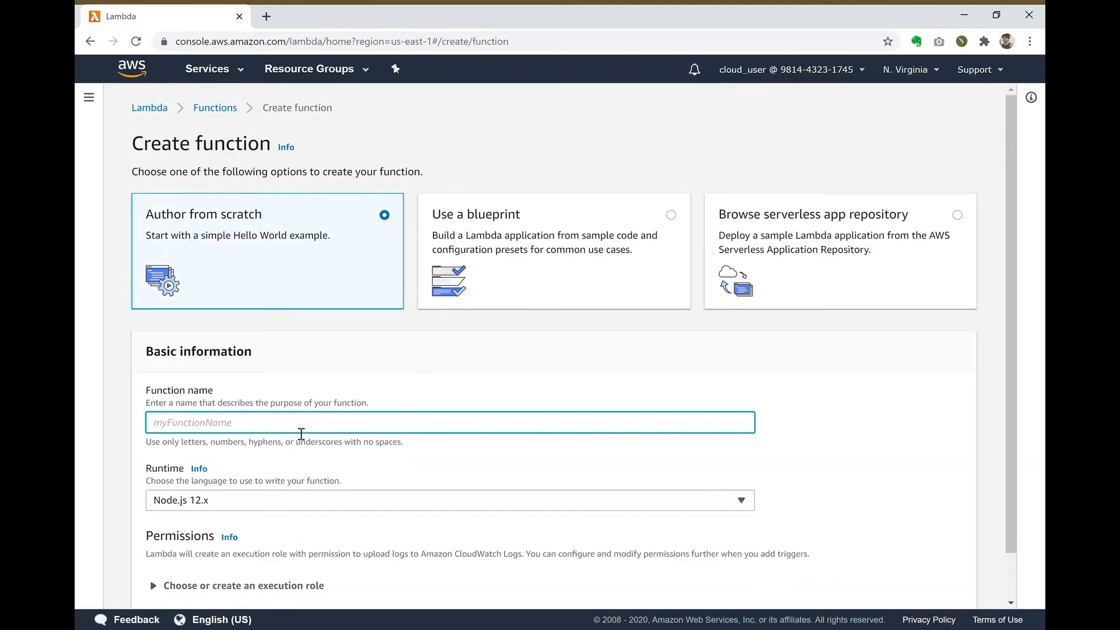
type("SNSProcessor")
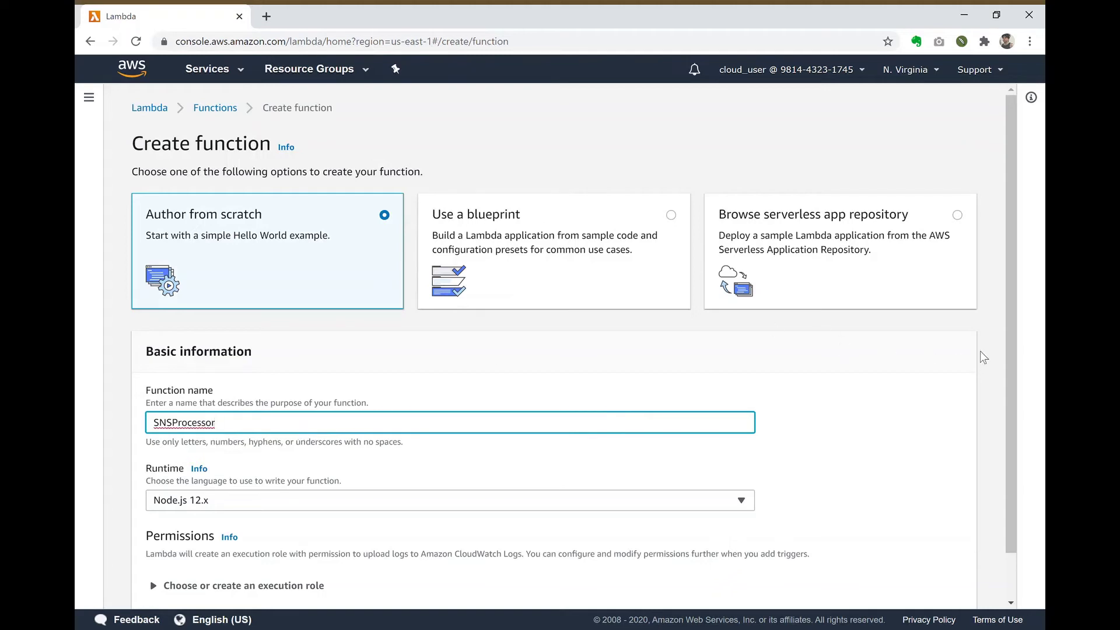
scroll(1010, 336, "down", 1)
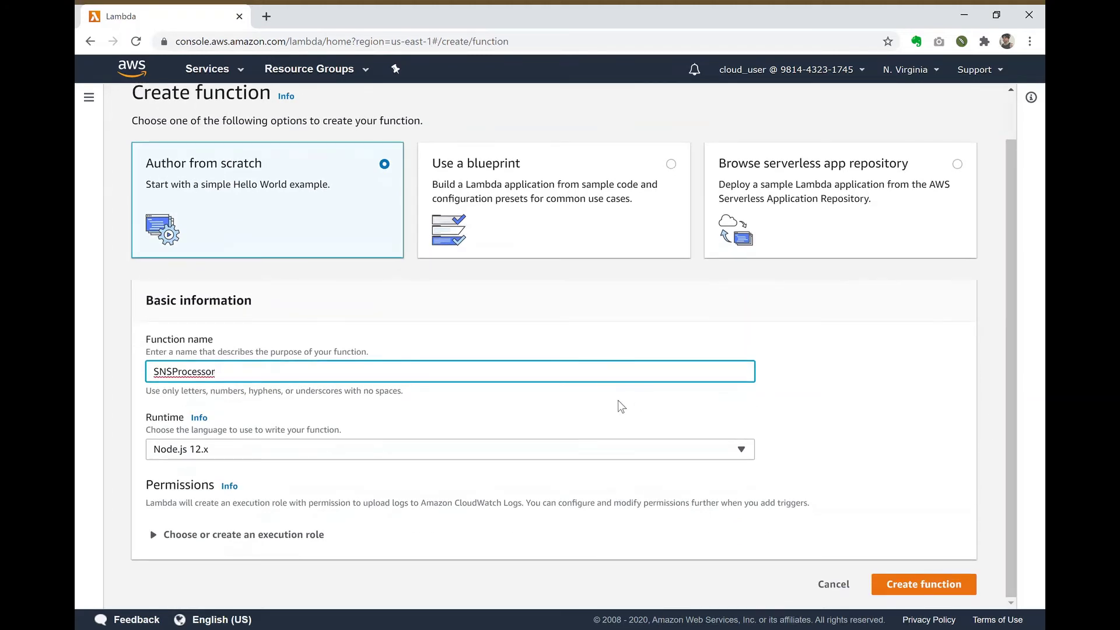
left_click(617, 457)
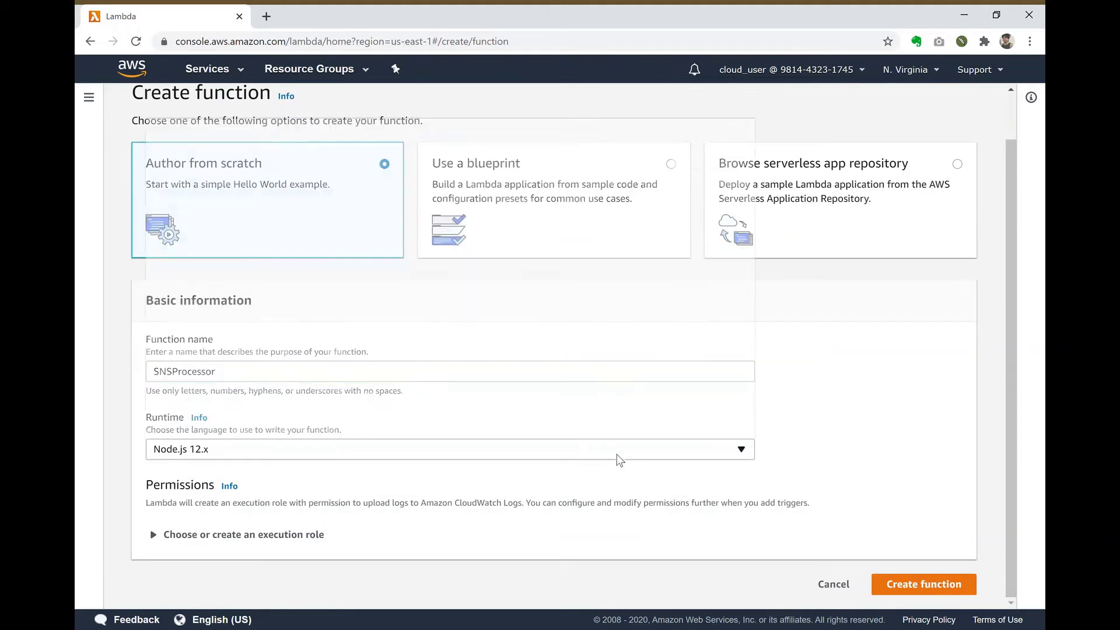
left_click(635, 417)
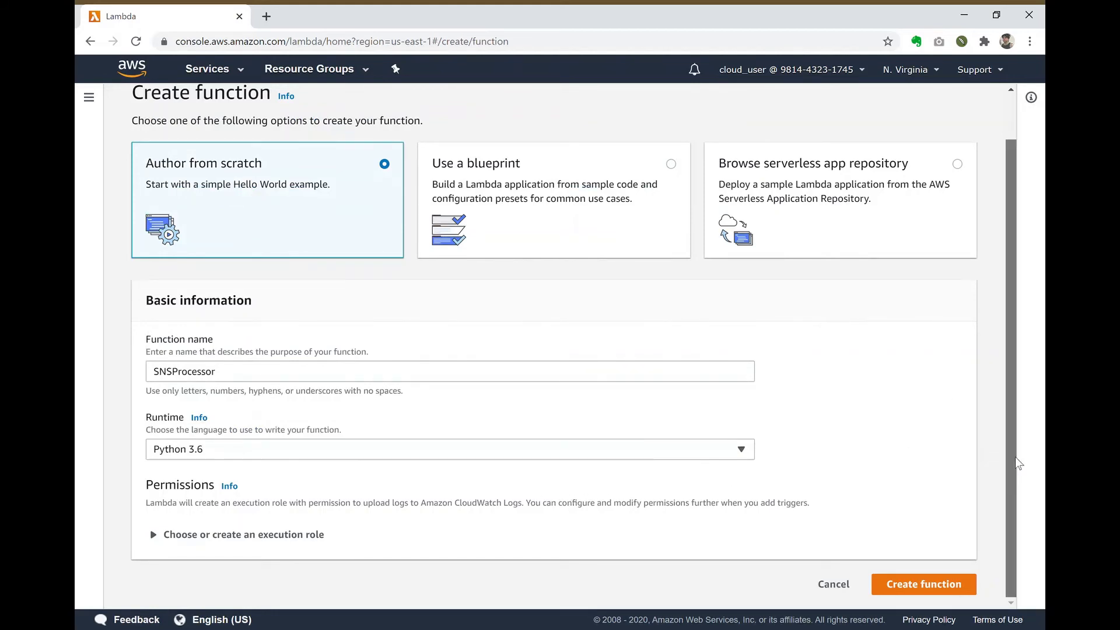
Step: Assign the existing LambdaRoleLA execution role and create the function
left_click(239, 536)
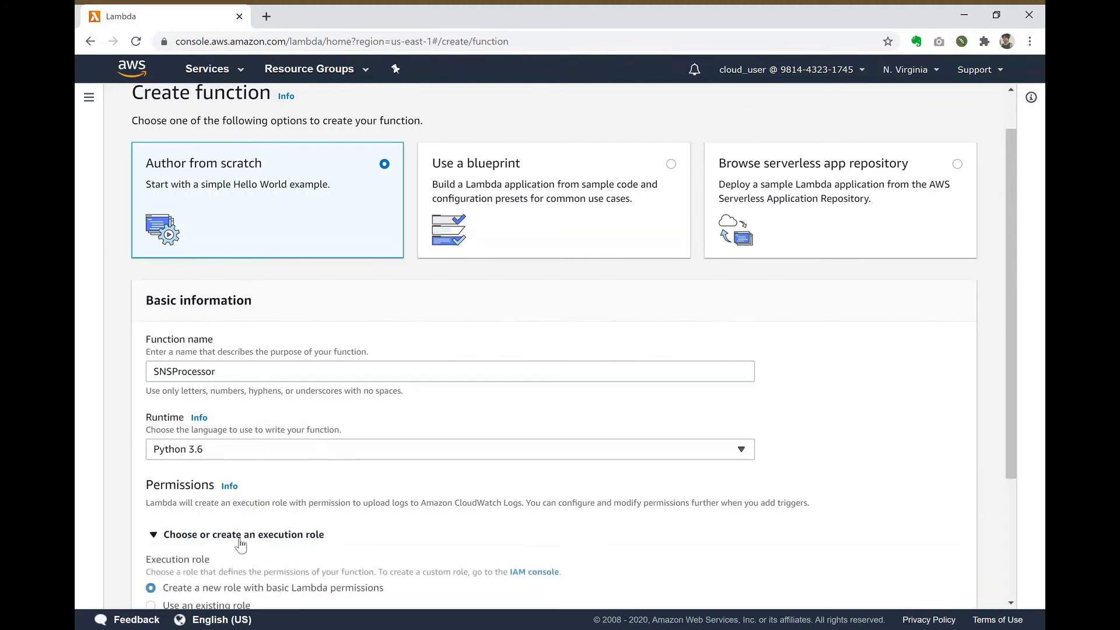
scroll(1014, 377, "down", 3)
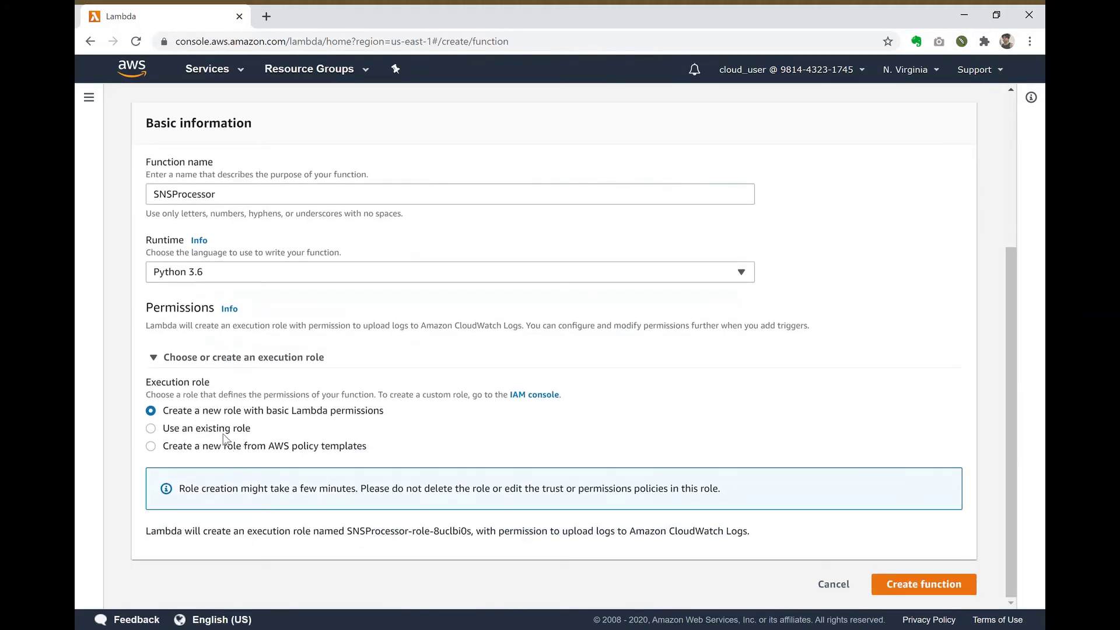
left_click(225, 430)
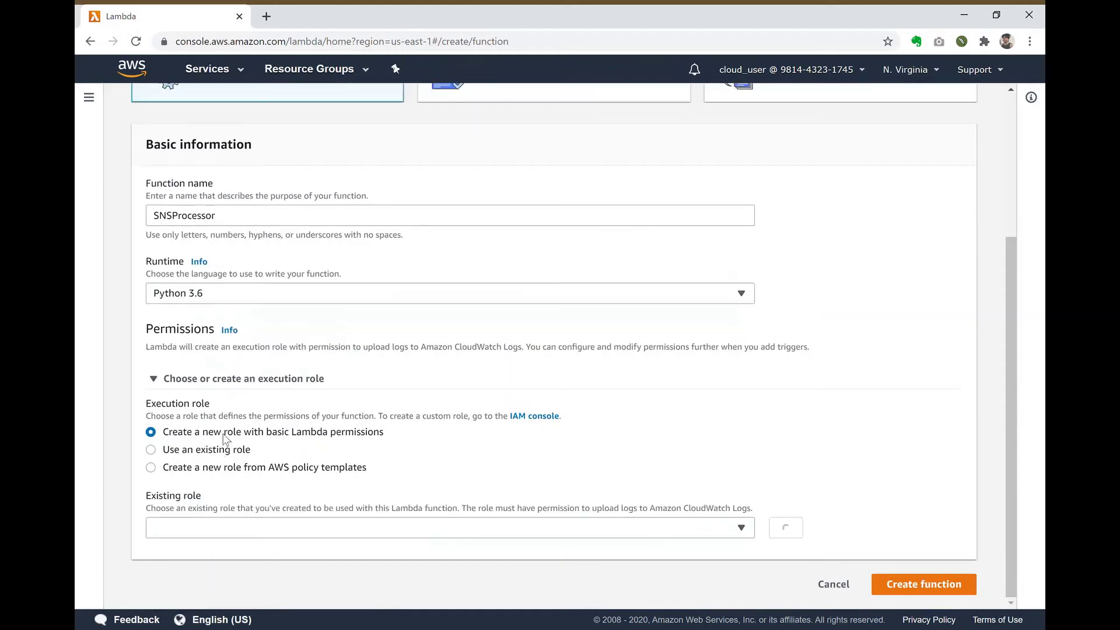
left_click(517, 526)
left_click(517, 508)
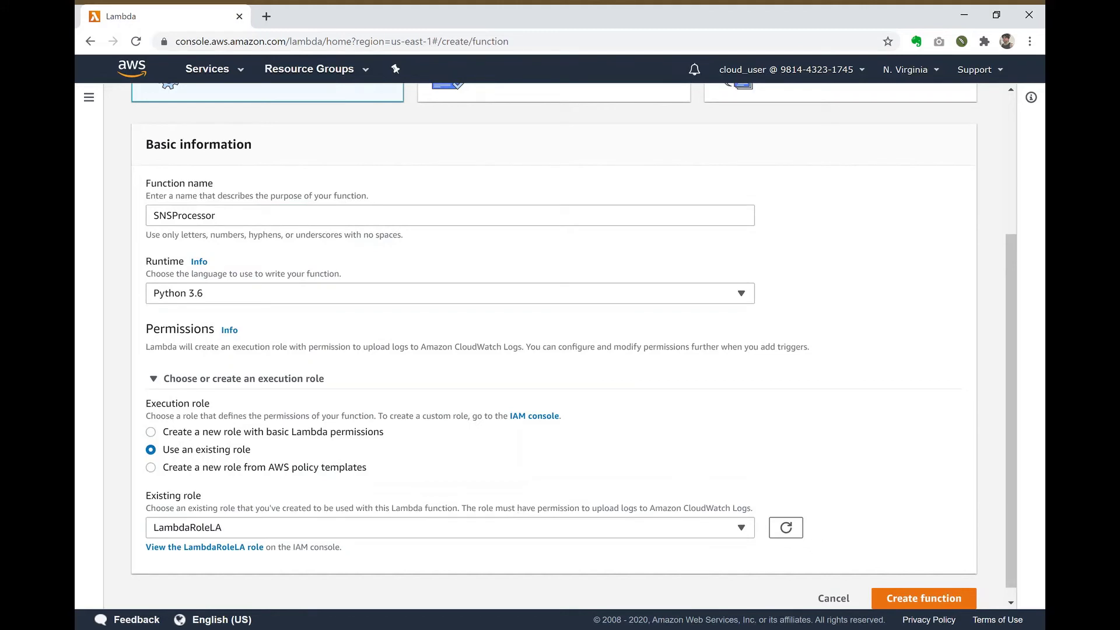
left_click(945, 605)
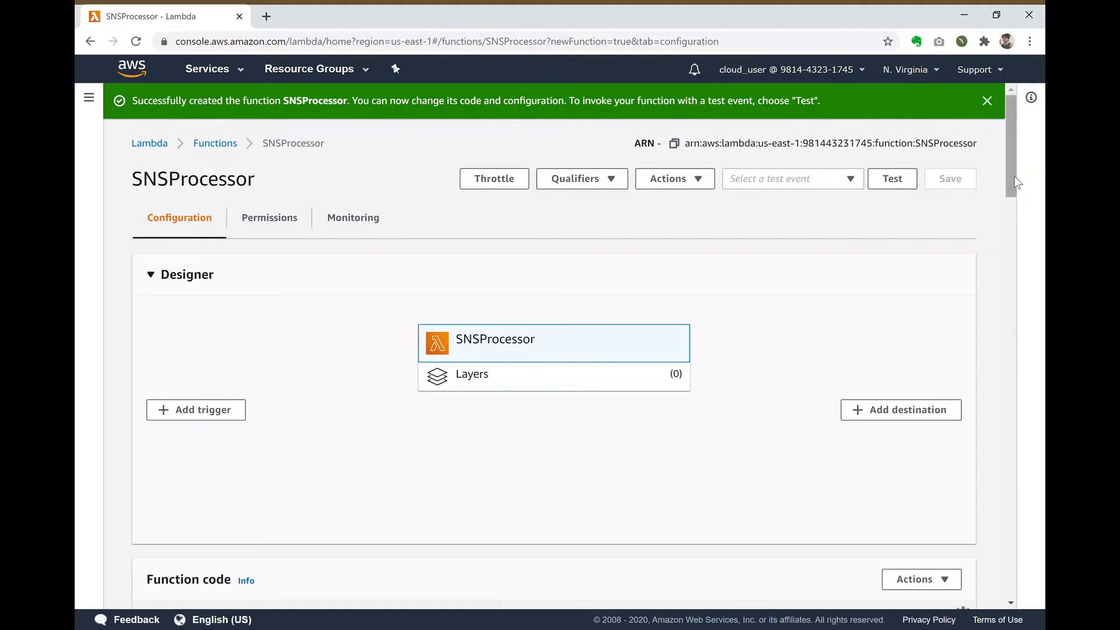
Step: Return to the Simple Notification Service dashboard from the Services history
mouse_move(1015, 183)
left_mouse_down()
mouse_move(1018, 236)
mouse_move(1007, 181)
left_mouse_up()
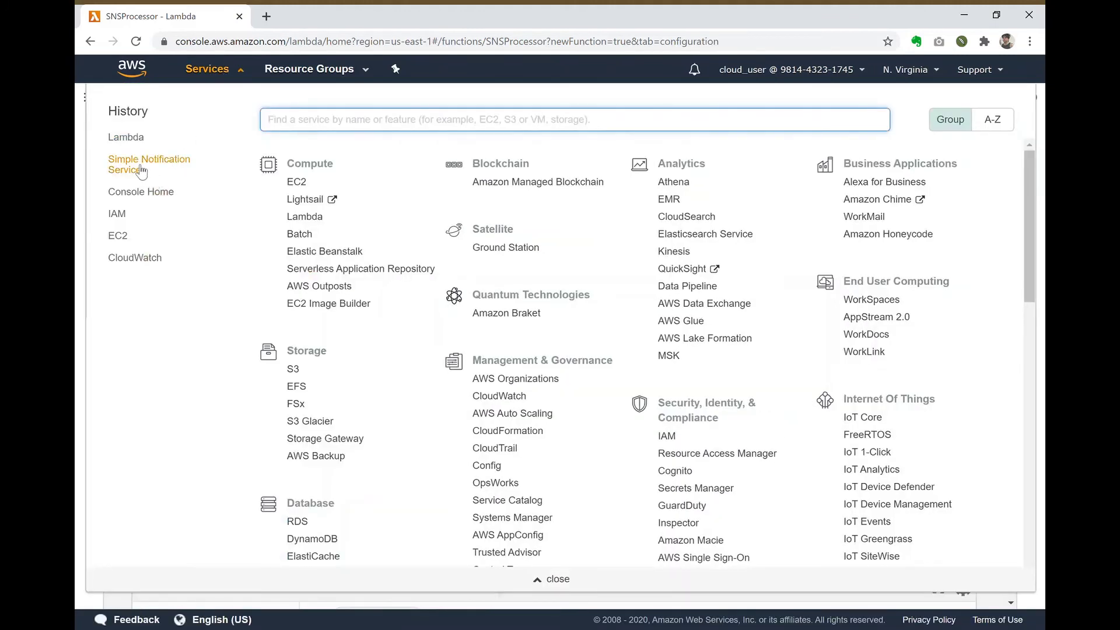
left_click(143, 169)
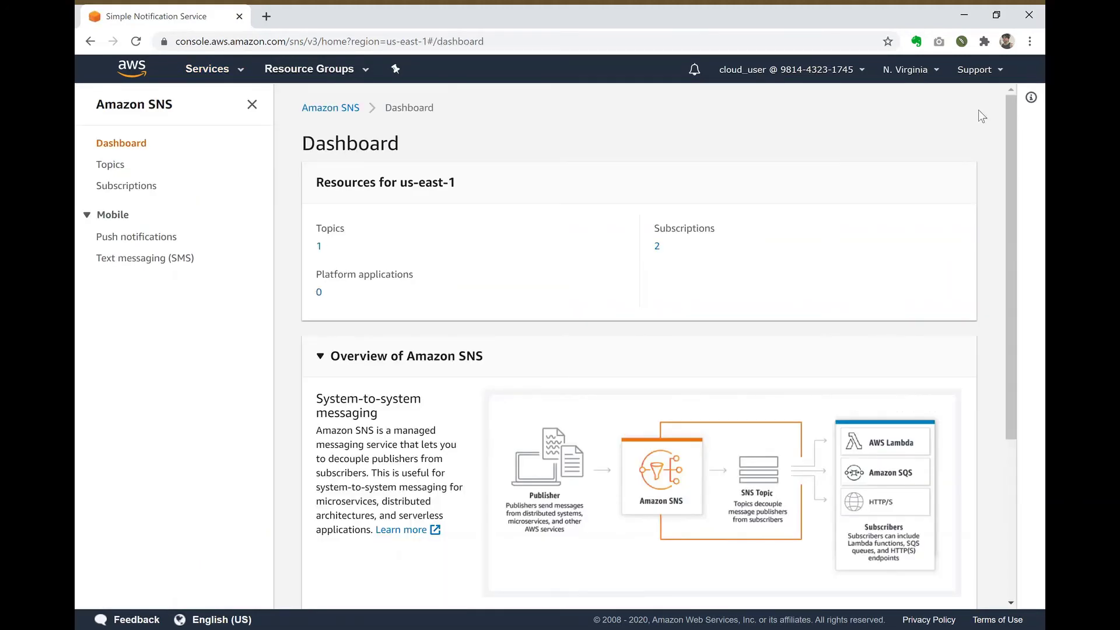
Step: Start a new subscription on MyTopic's ARN using the AWS Lambda protocol
left_click(659, 248)
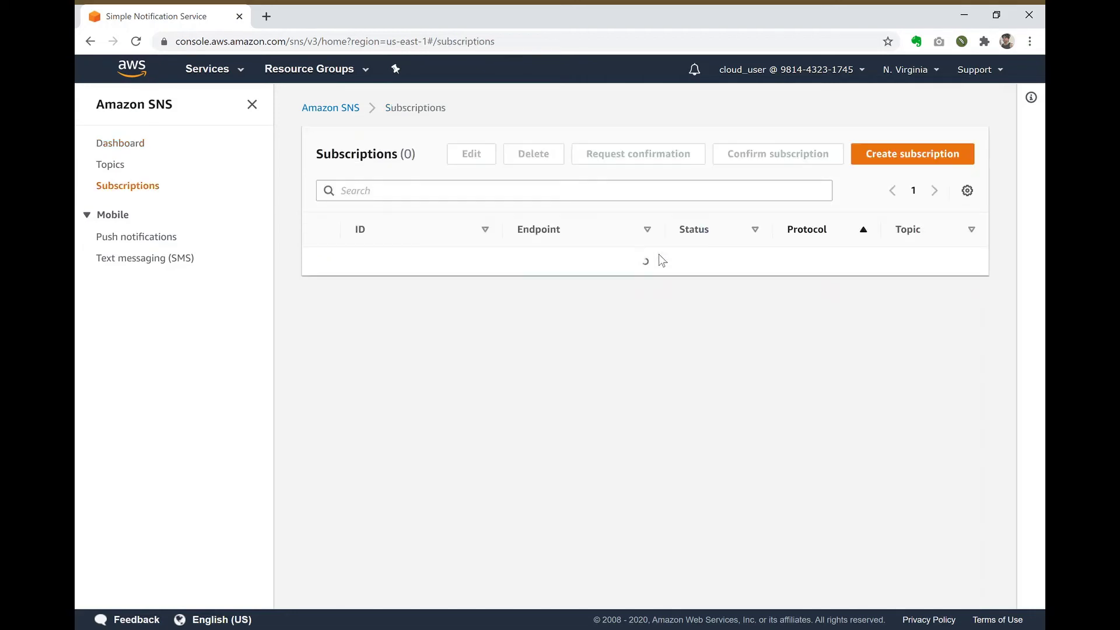
left_click(918, 163)
left_click(319, 257)
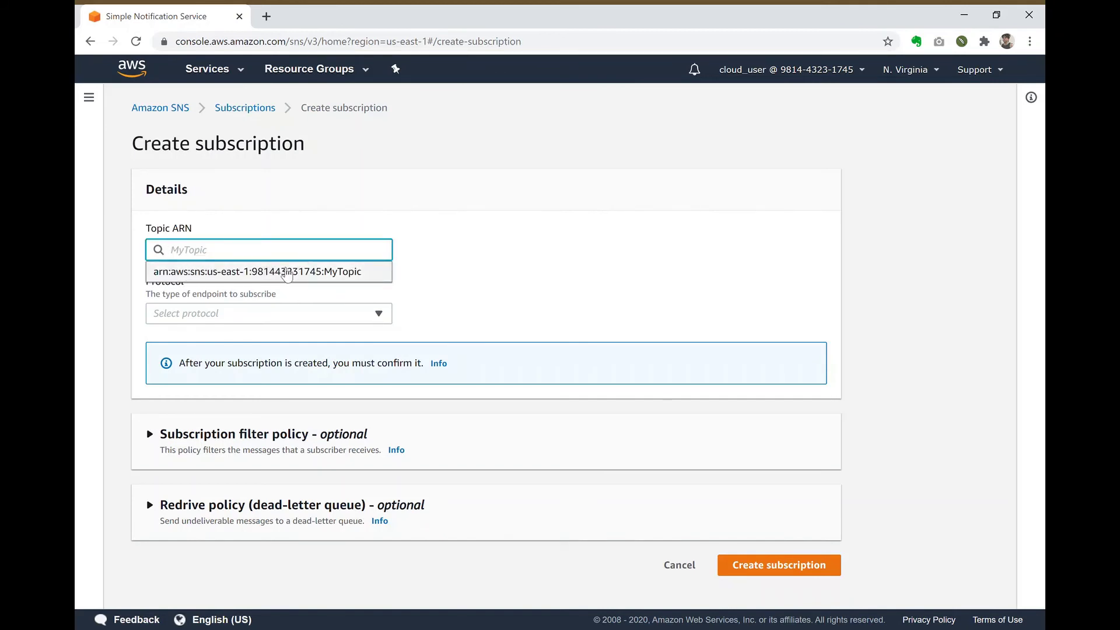
left_click(284, 271)
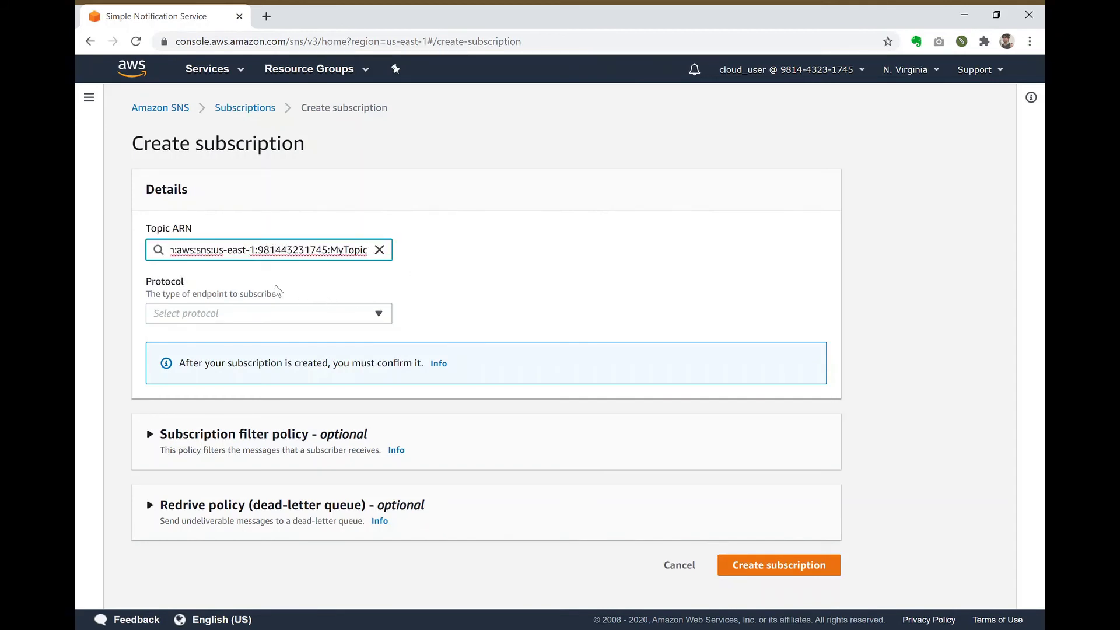
left_click(280, 313)
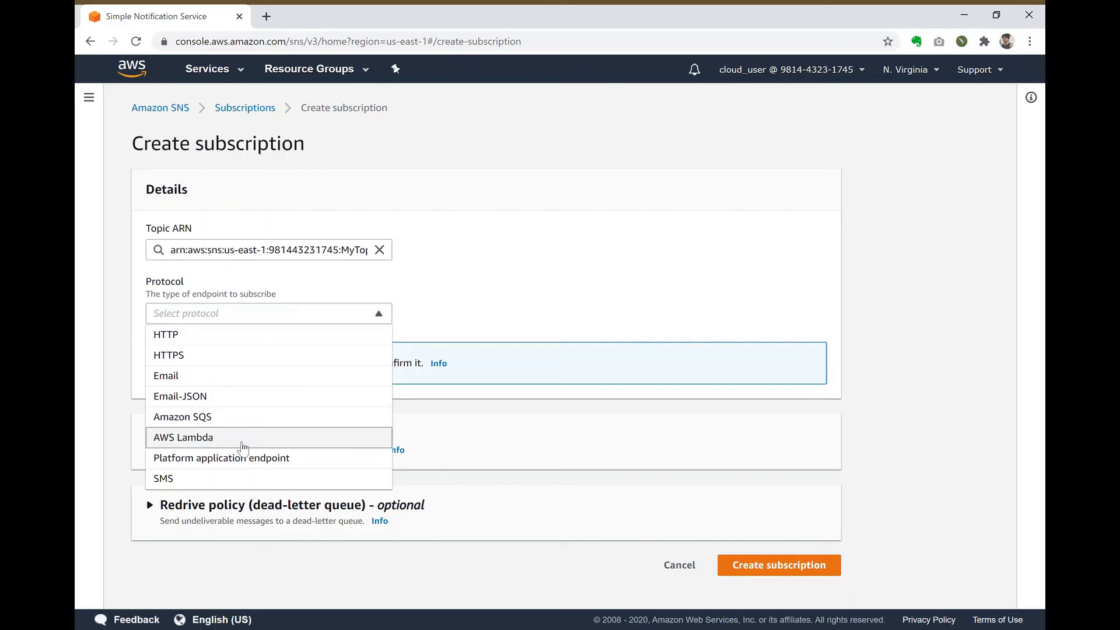
left_click(243, 446)
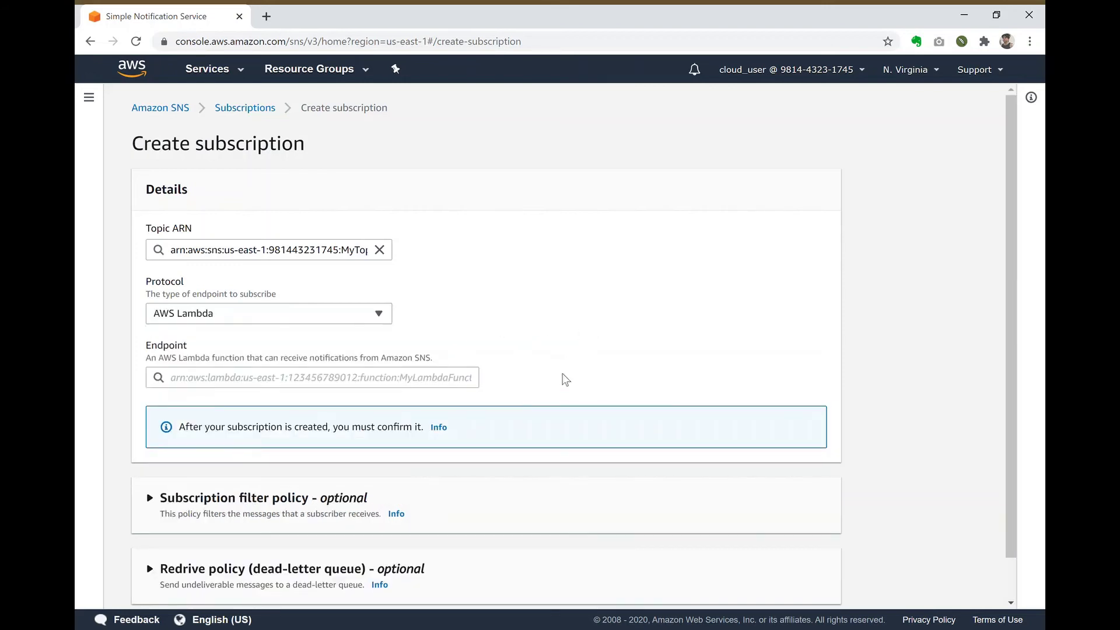
Step: Set the endpoint to the SNSProcessor function and create the subscription
left_click(409, 381)
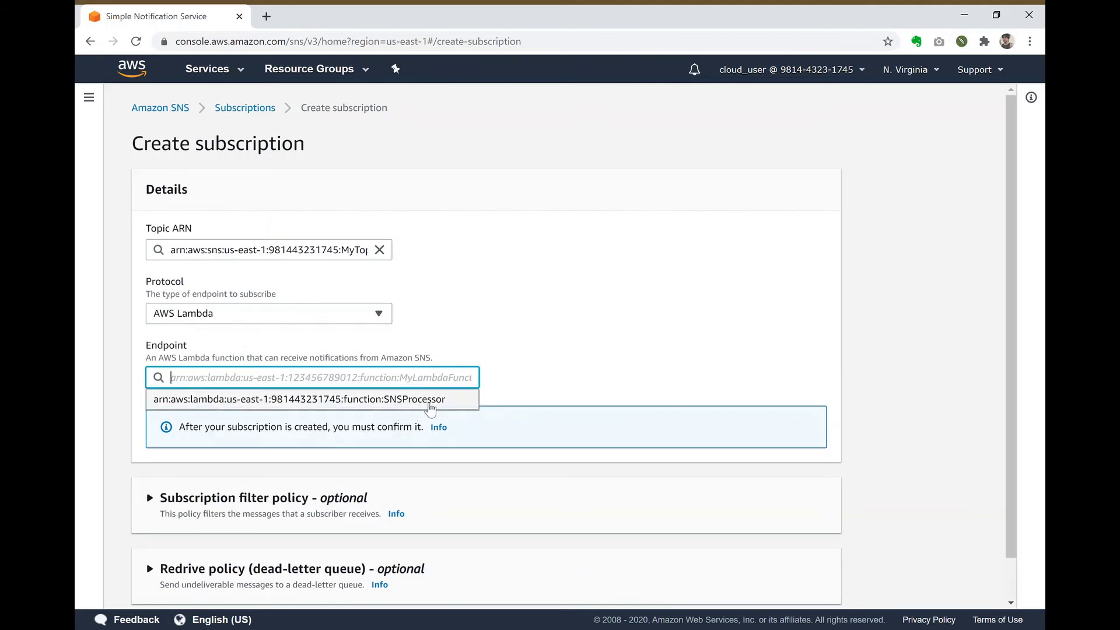
left_click(430, 399)
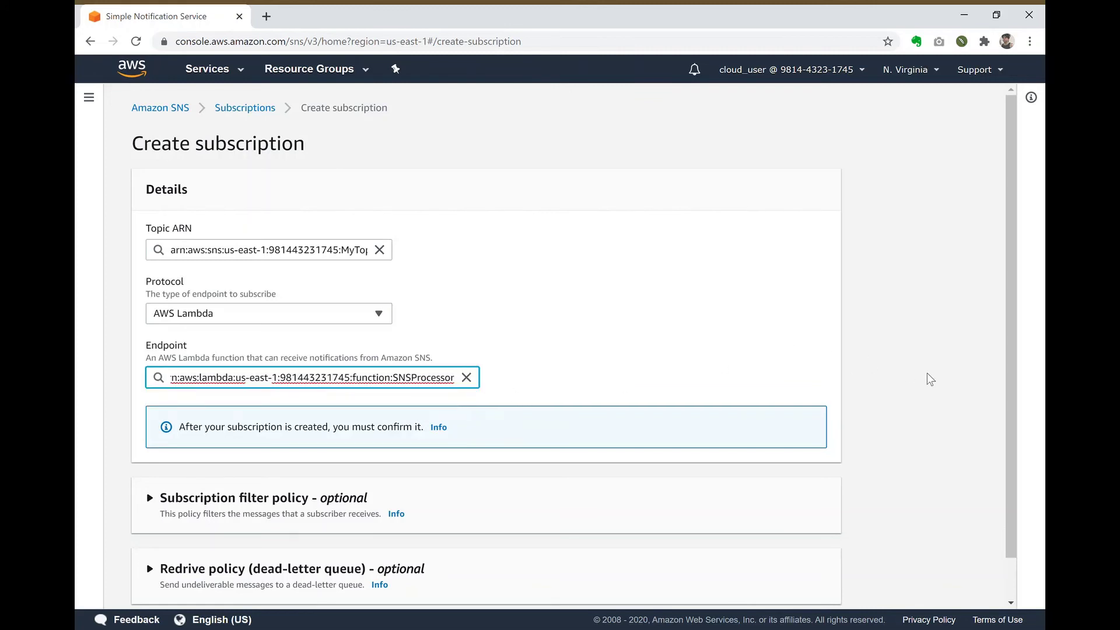
left_click(1002, 393)
left_click_drag(1002, 393, 998, 435)
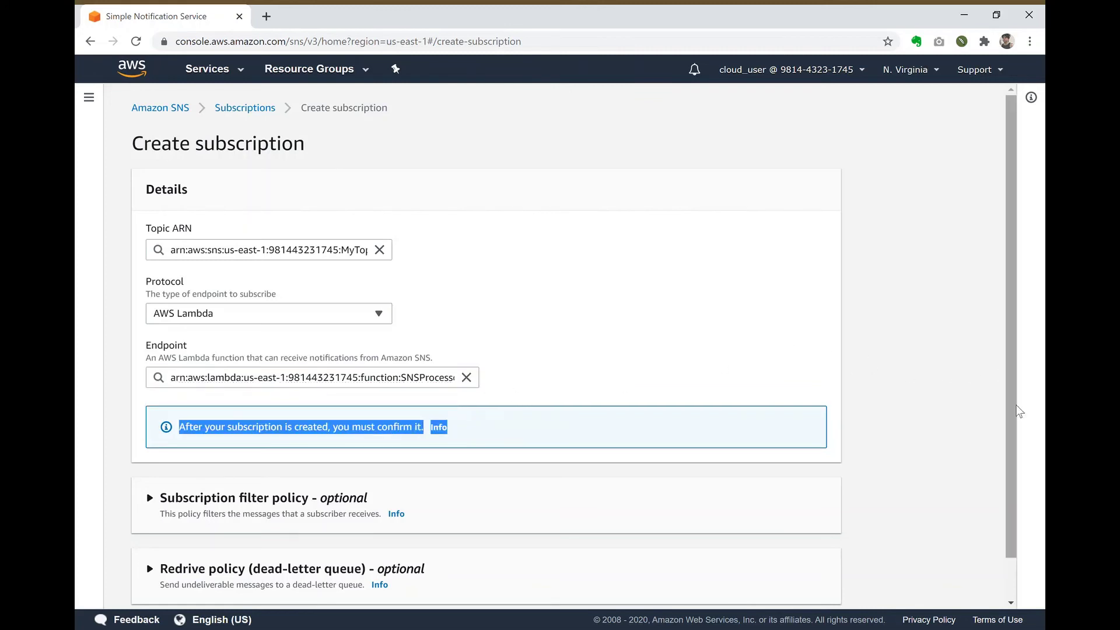
scroll(1008, 584, "down", 2)
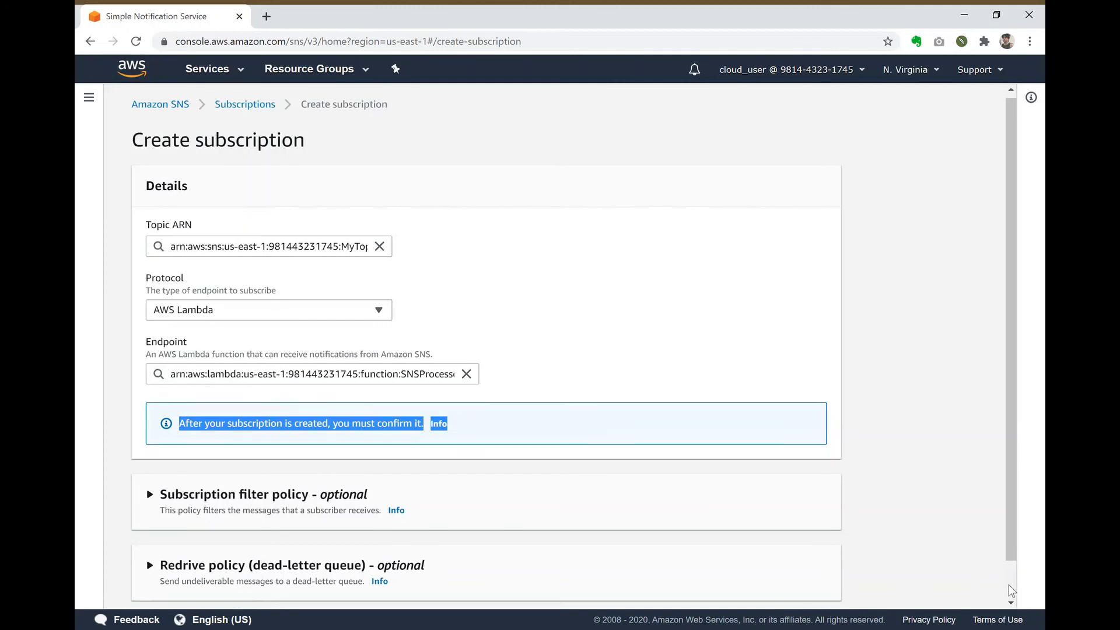
left_click(810, 585)
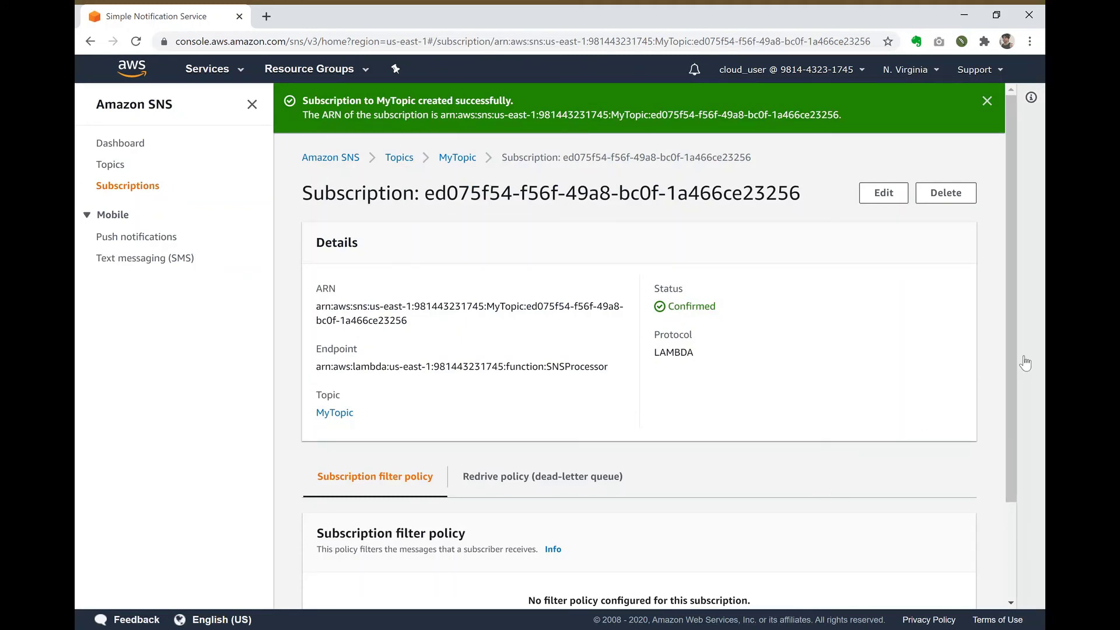
mouse_move(1008, 352)
left_mouse_down()
mouse_move(1004, 448)
mouse_move(999, 337)
left_mouse_up()
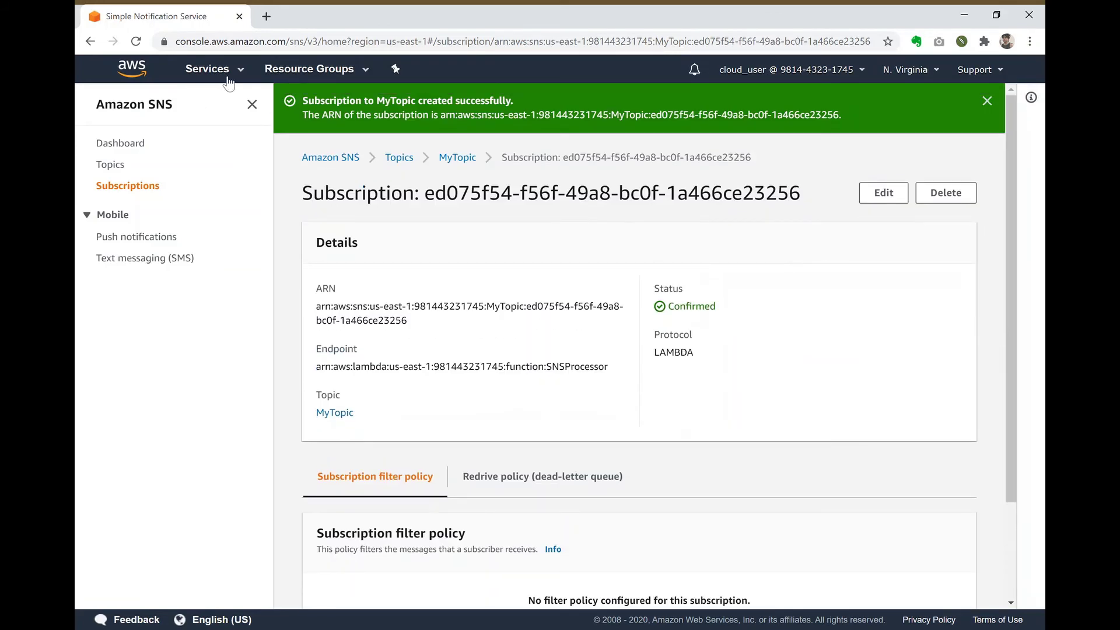
left_click(227, 77)
Step: Open SNSProcessor and replace its starter code with the pasted SNS handler
left_click(138, 172)
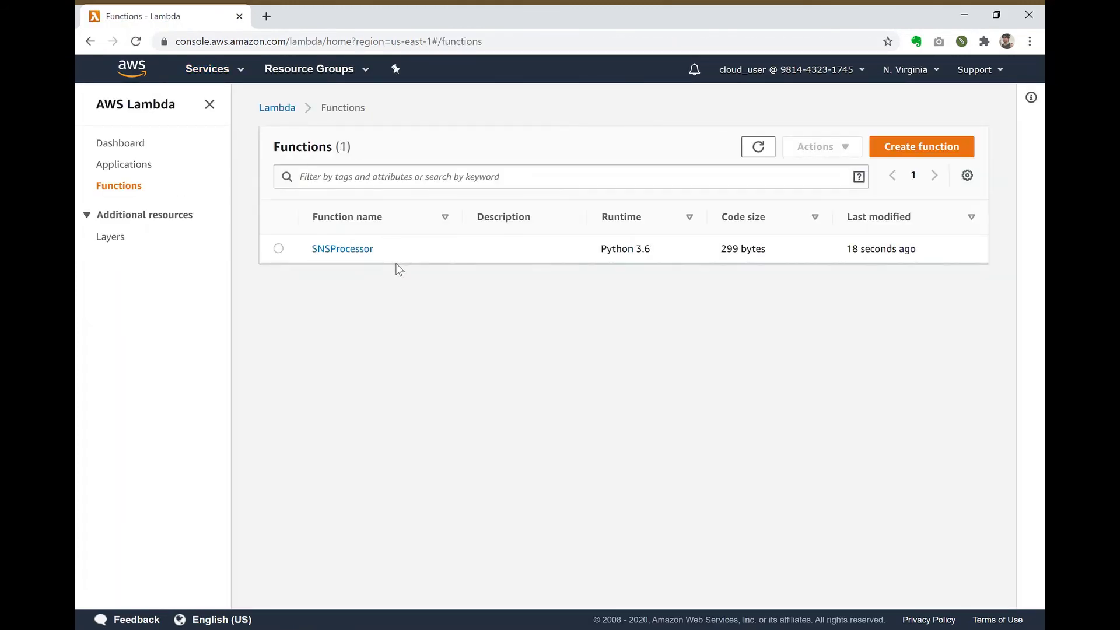
left_click(351, 250)
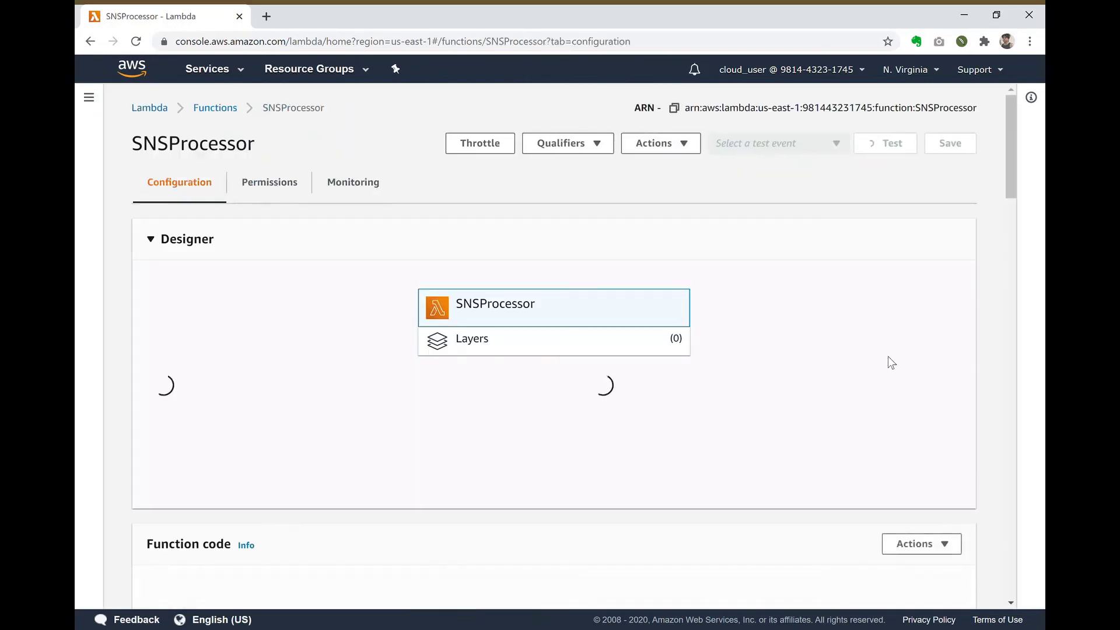
left_click_drag(1006, 174, 990, 257)
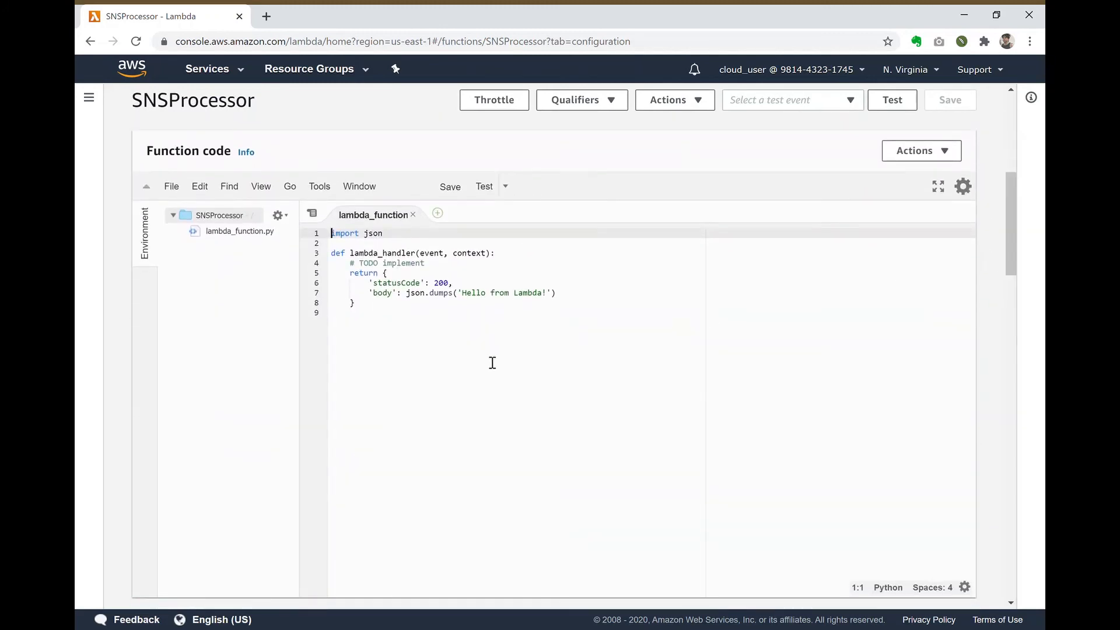
left_click_drag(463, 330, 313, 211)
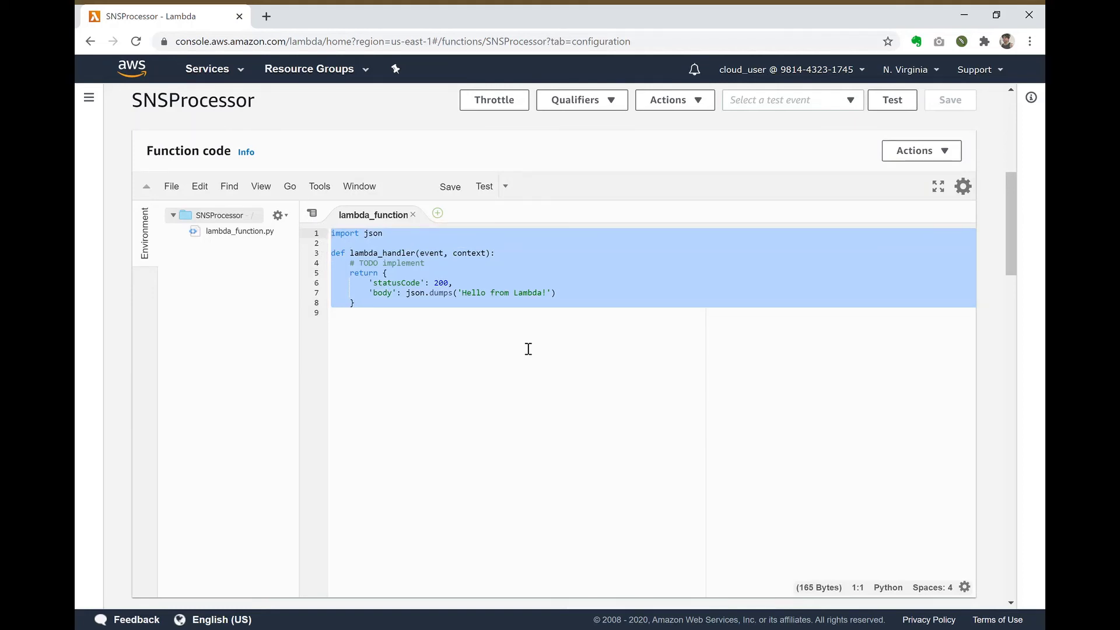
scroll(188, 87, "down", 1)
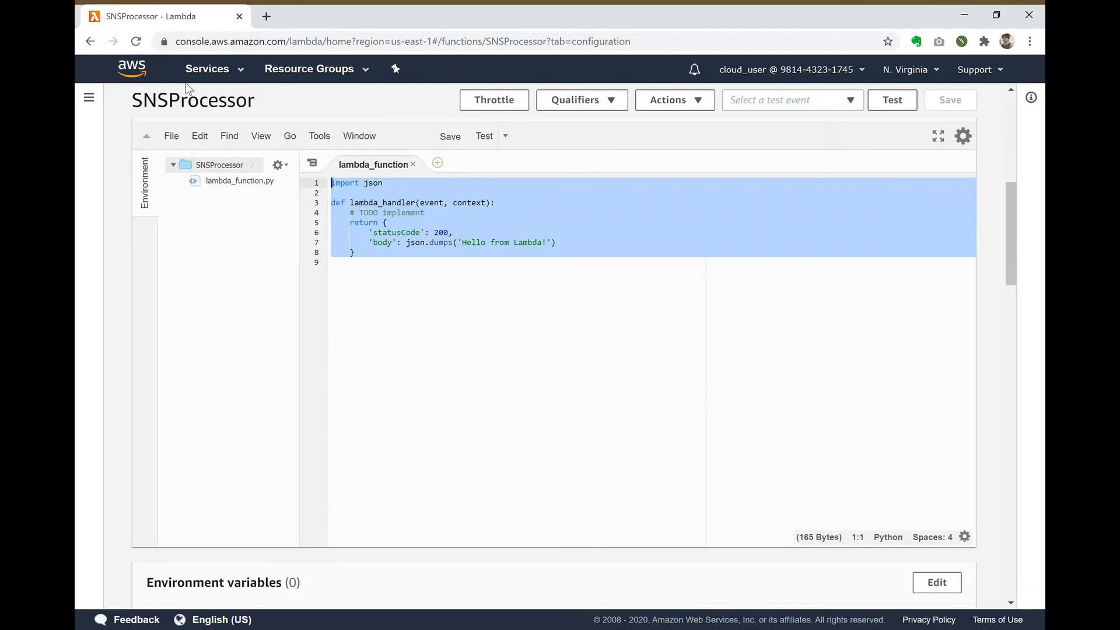
type("def lambda_handler(event, context):     message = event['Records'][0]['Sns']['Message']     print(\"From SNS: \" + message)     return message")
Step: Tidy the handler's lines in lambda_function.py and save the function
scroll(188, 88, "up", 2)
key("Return")
key("Return")
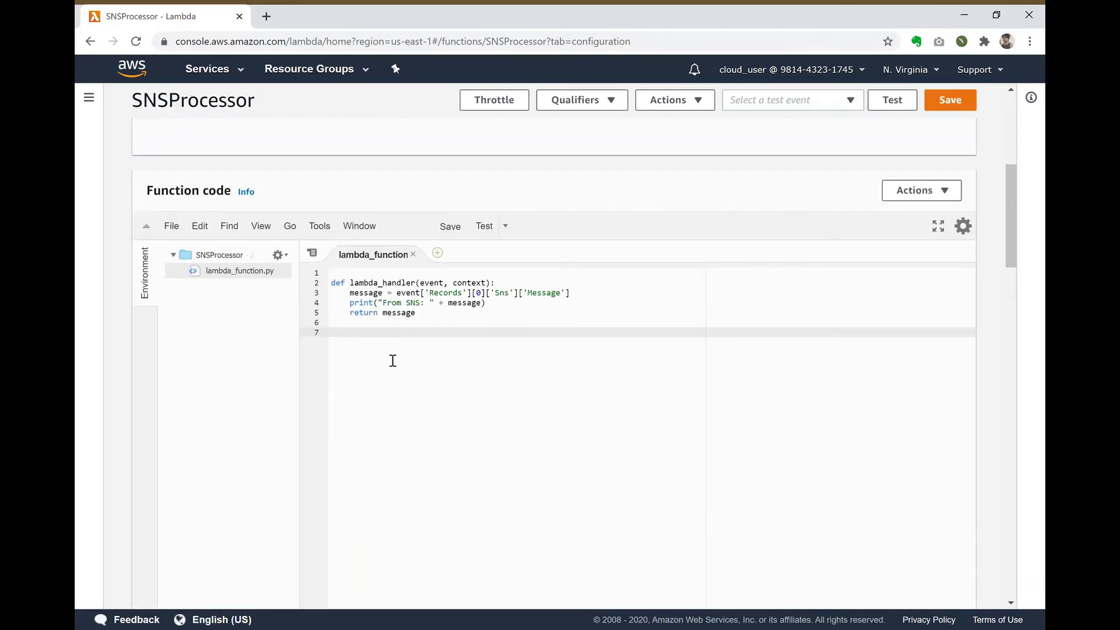
key("Up")
key("shift+Up")
key("shift+Up")
key("shift+Up")
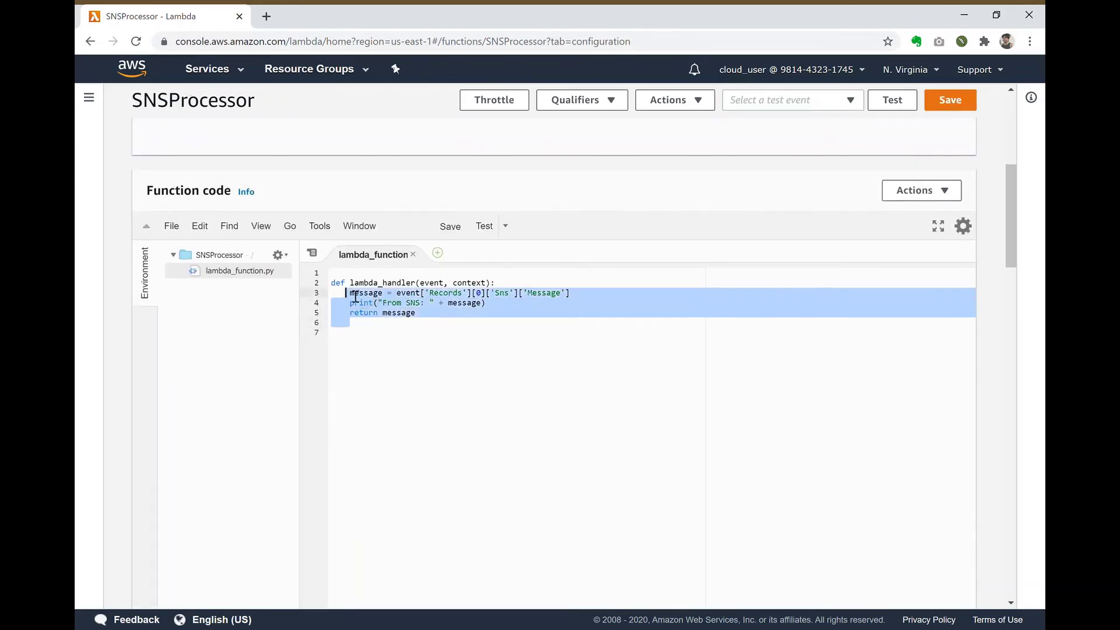
key("shift+Up")
key("shift+Home")
left_click(446, 421)
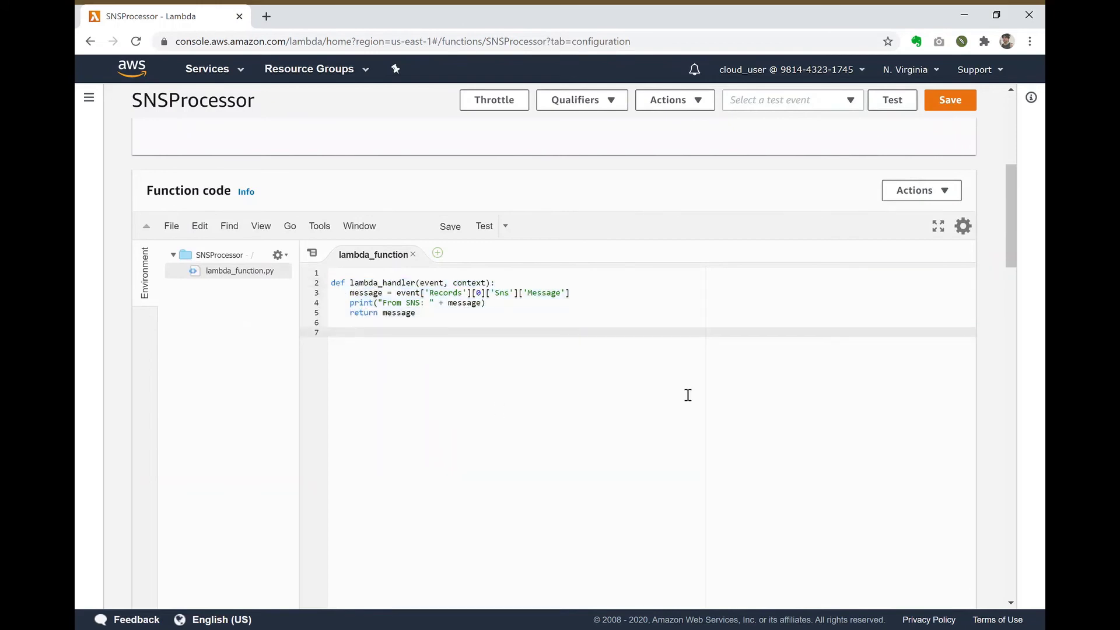
left_click_drag(1018, 248, 1018, 168)
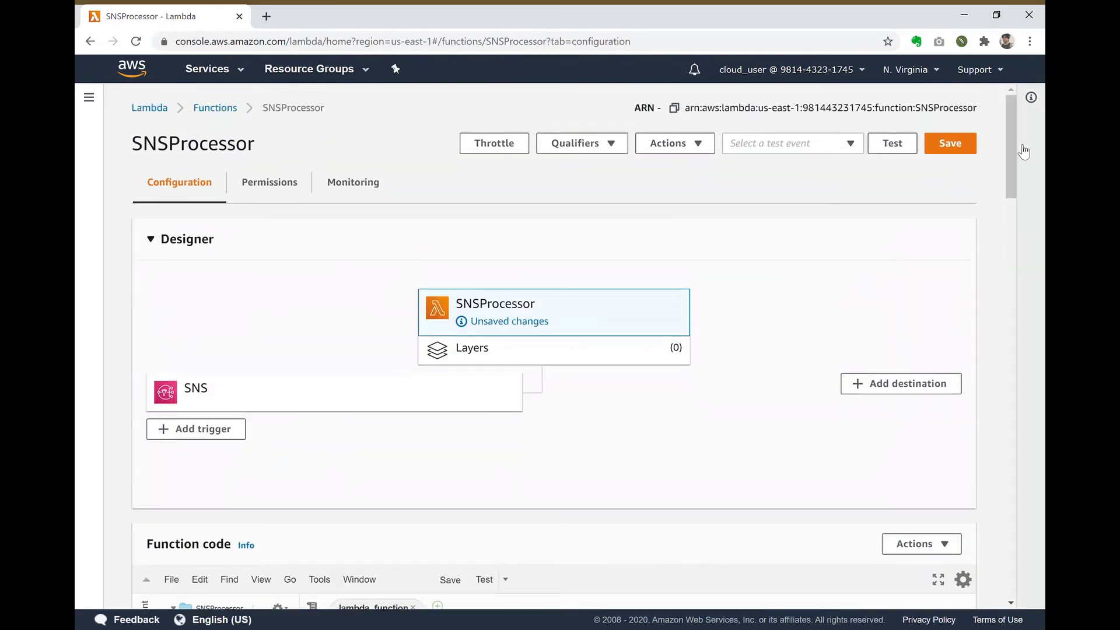
left_click(956, 146)
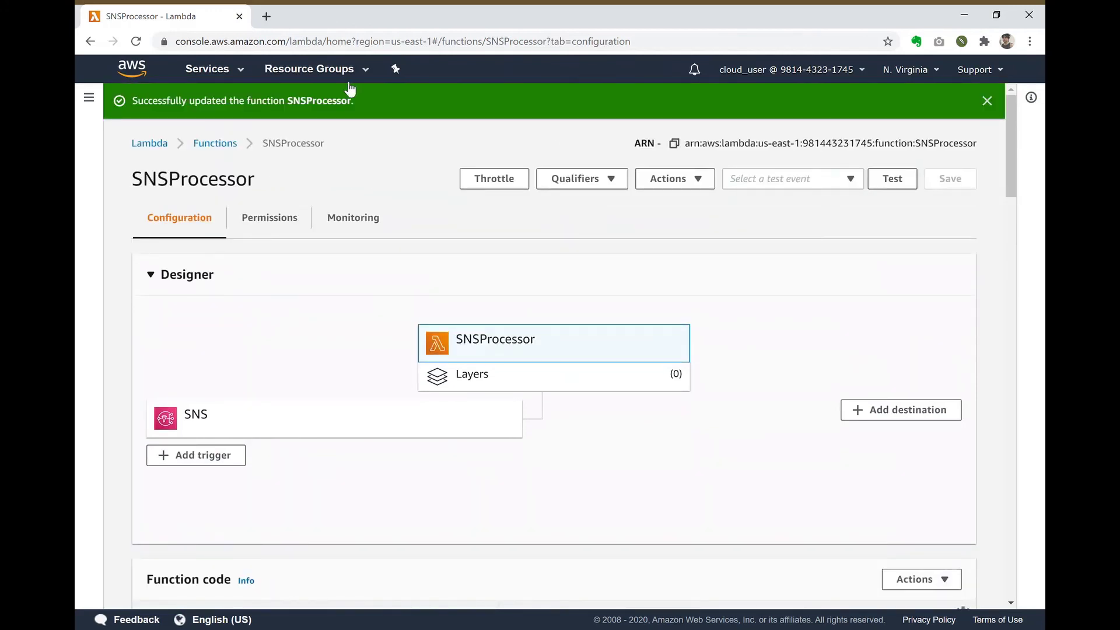
Step: In SNS, check the EMAIL, LAMBDA and SMS subscriptions are confirmed, then select MyTopic under Topics
left_click(207, 69)
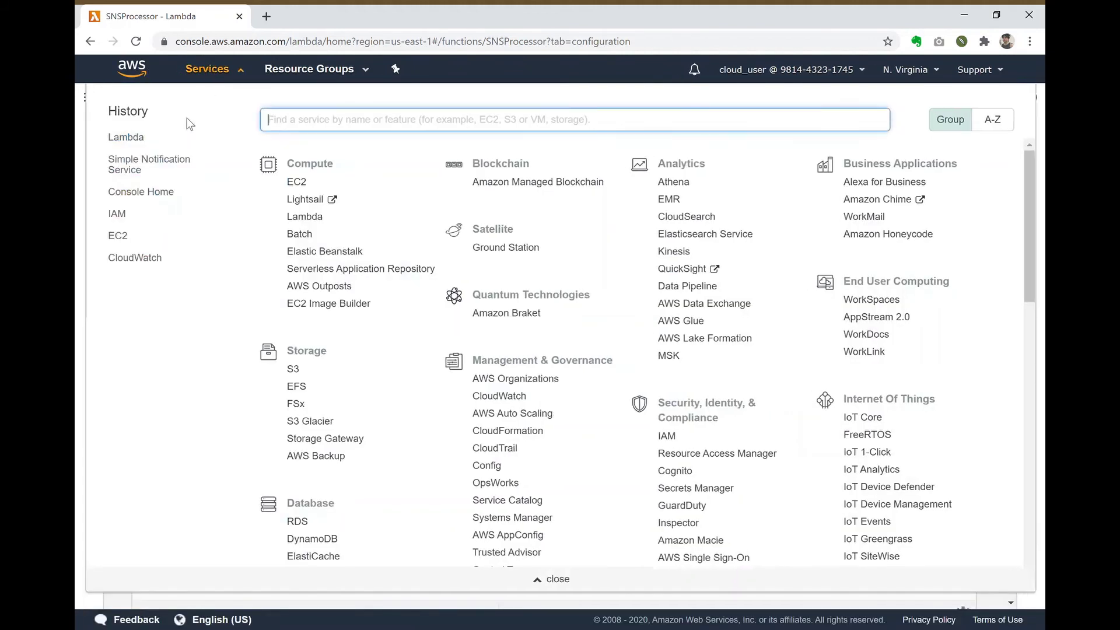
left_click(153, 168)
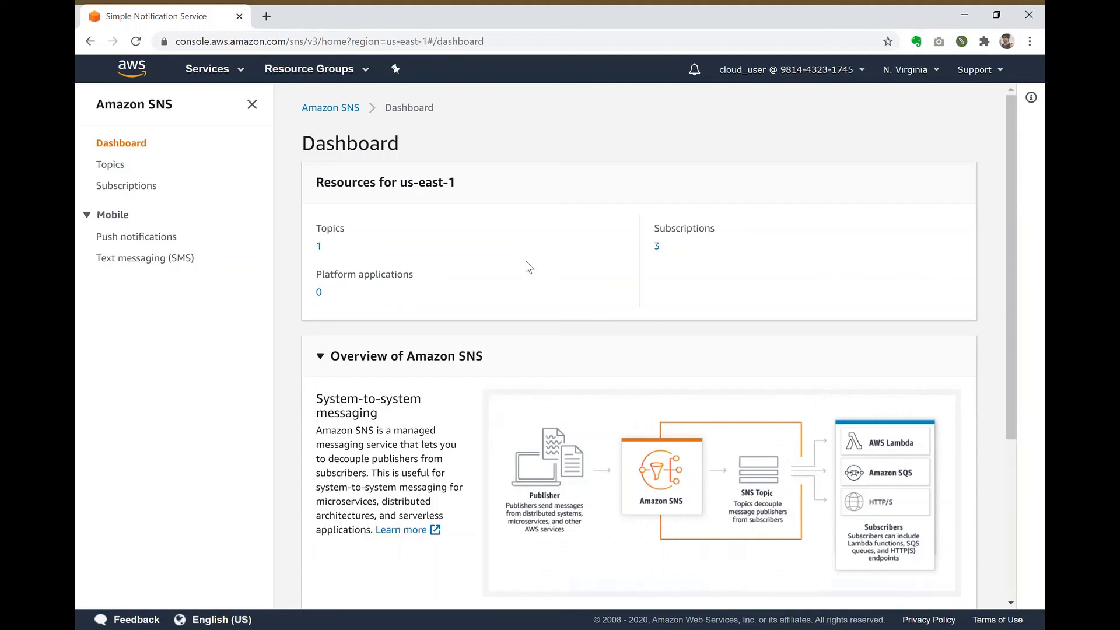
left_click(657, 246)
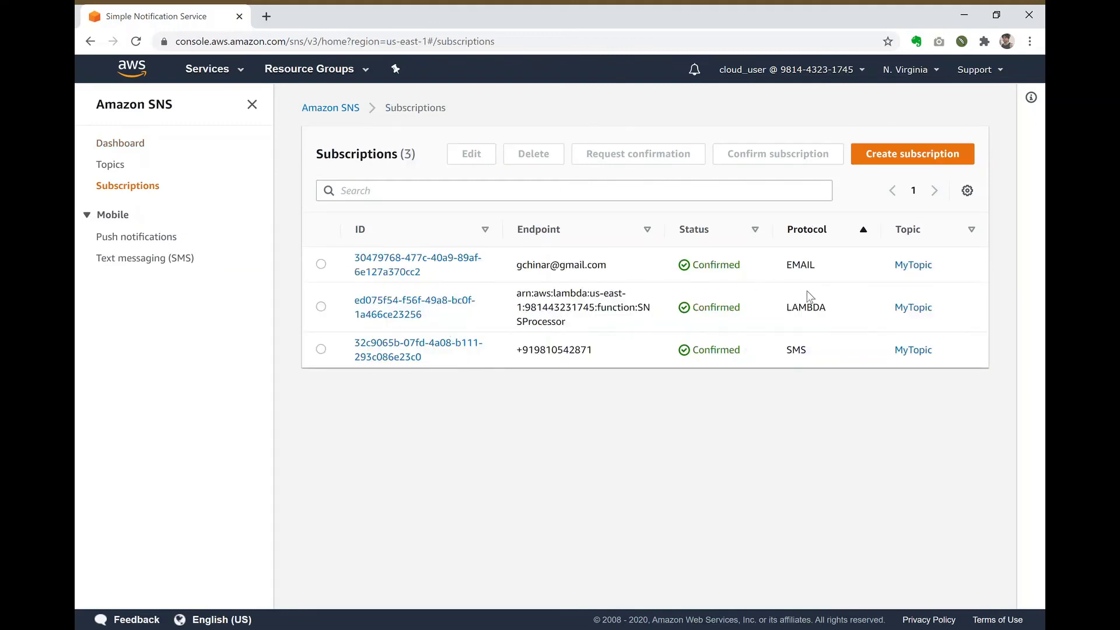
double_click(807, 267)
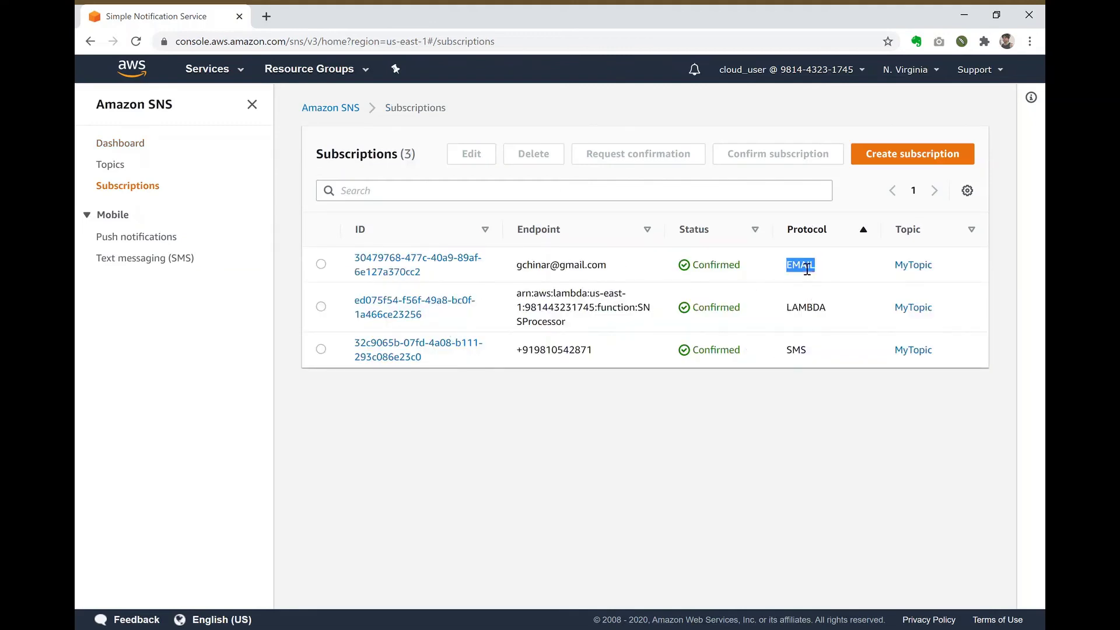
double_click(810, 308)
double_click(799, 351)
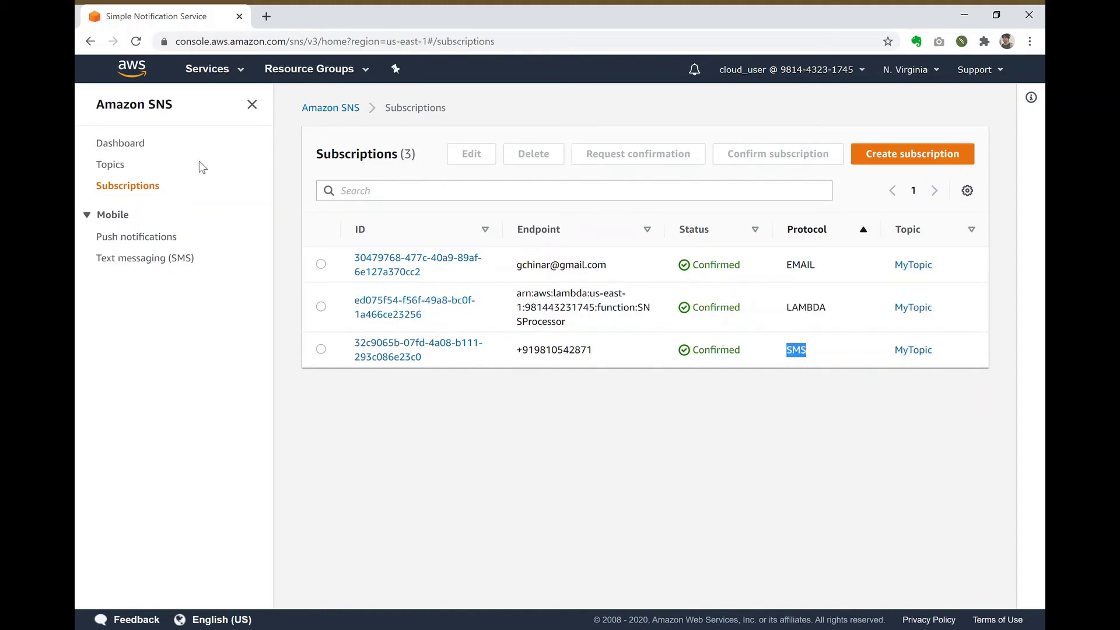
left_click(110, 165)
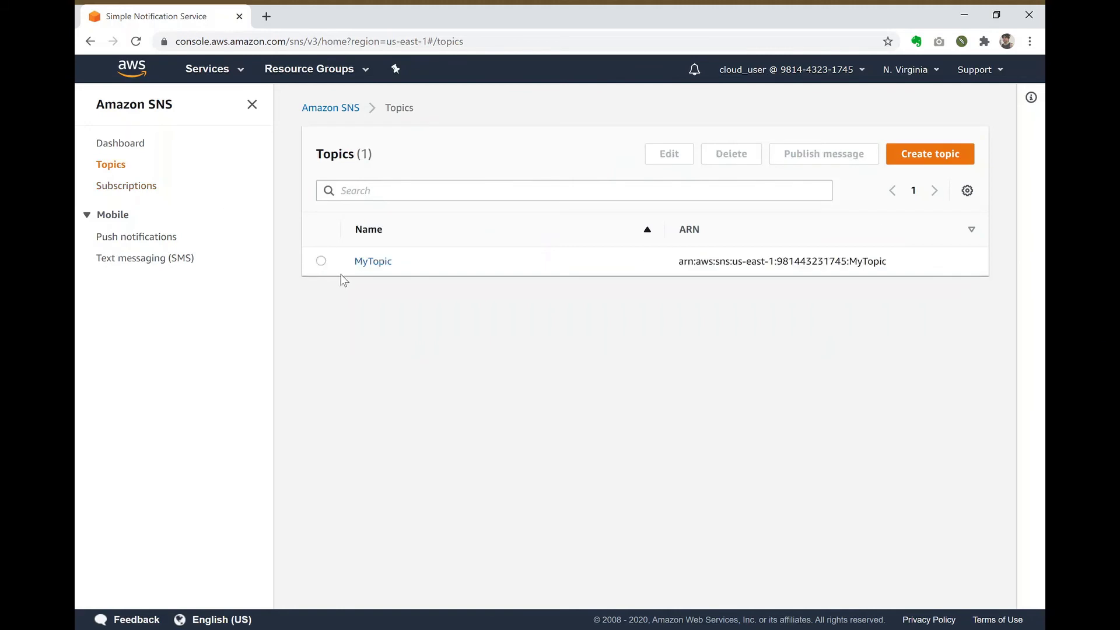
left_click(321, 261)
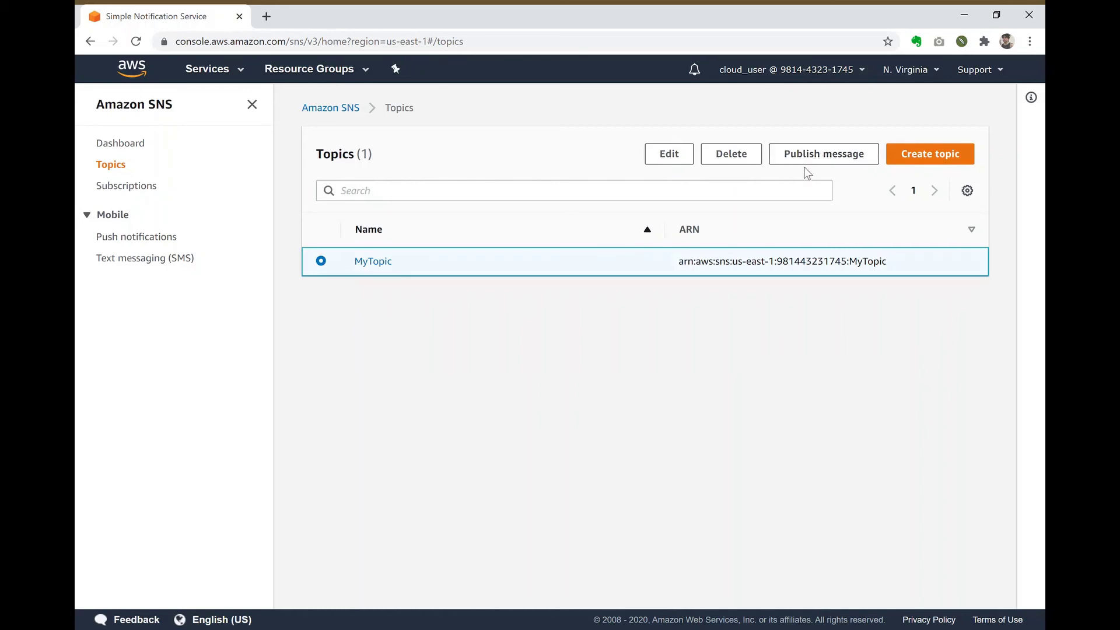
Step: Start a message to MyTopic with the subject 'Our first SNS message'
left_click(828, 158)
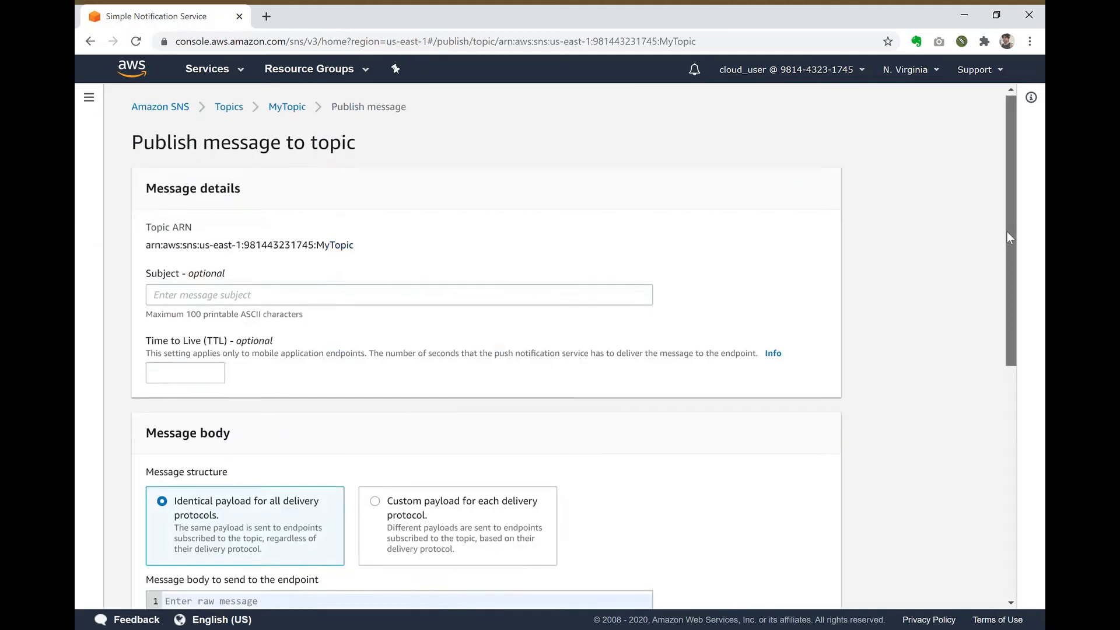
left_click_drag(1007, 232, 1006, 250)
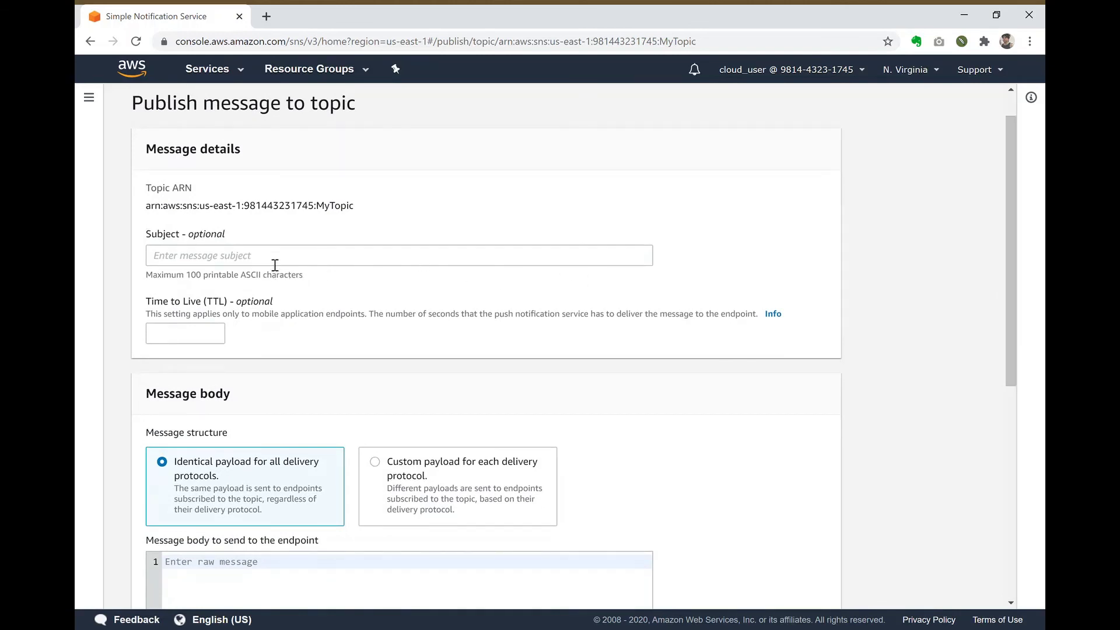
triple_click(156, 215)
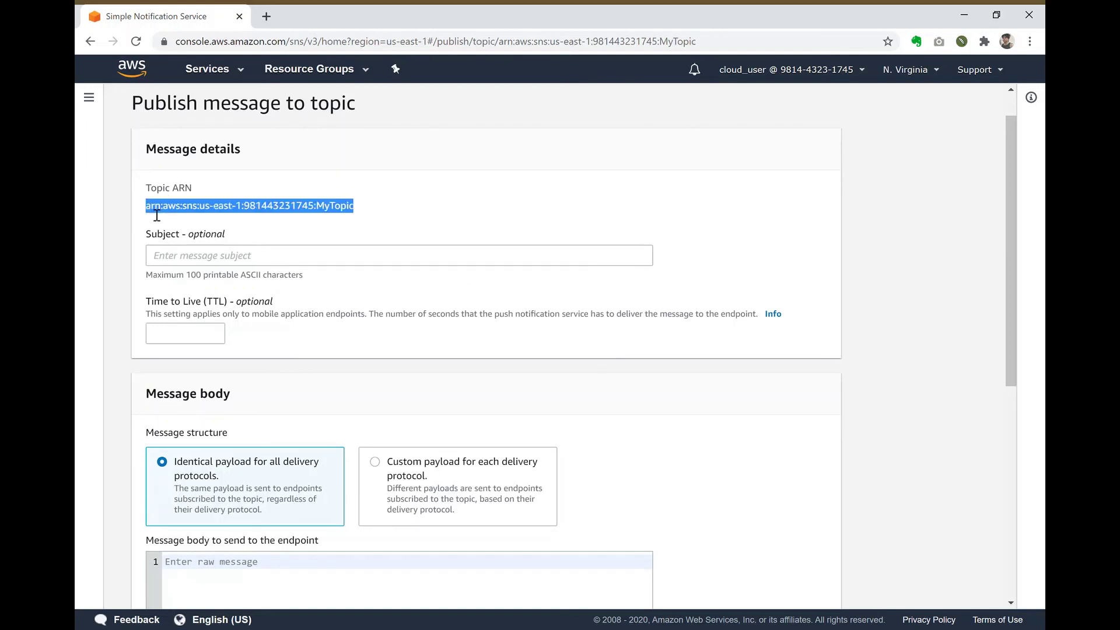
left_click(250, 255)
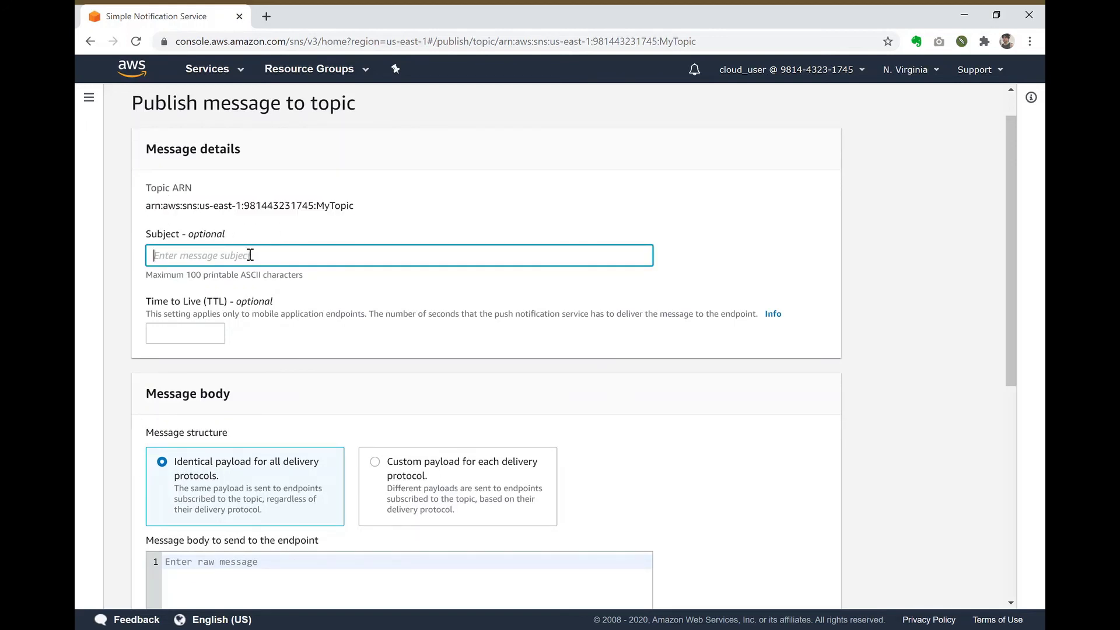
type("Our first SNS message")
left_click(226, 289)
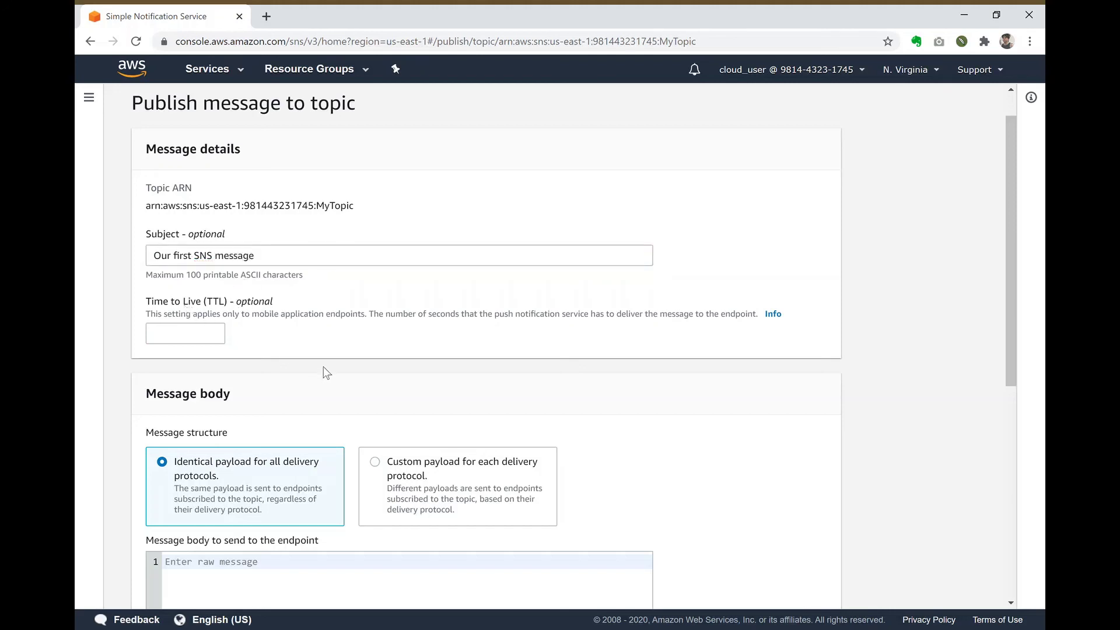
Step: Enter the body 'Hello, this is out first SNS message' and publish it
left_click_drag(1011, 234, 1004, 346)
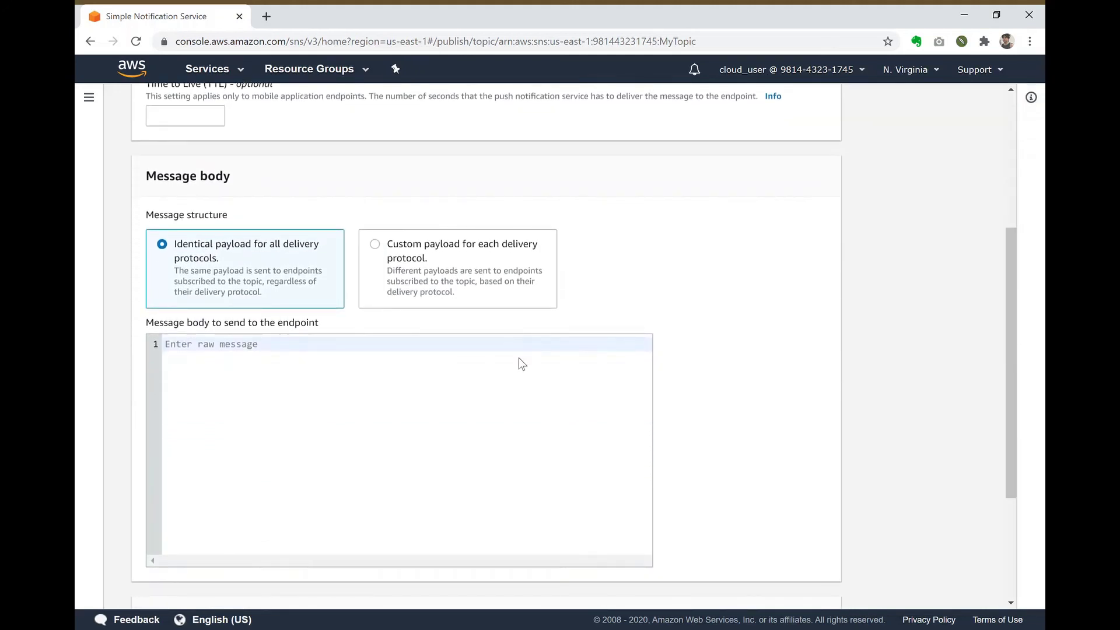
type("Hello, this is out first SN")
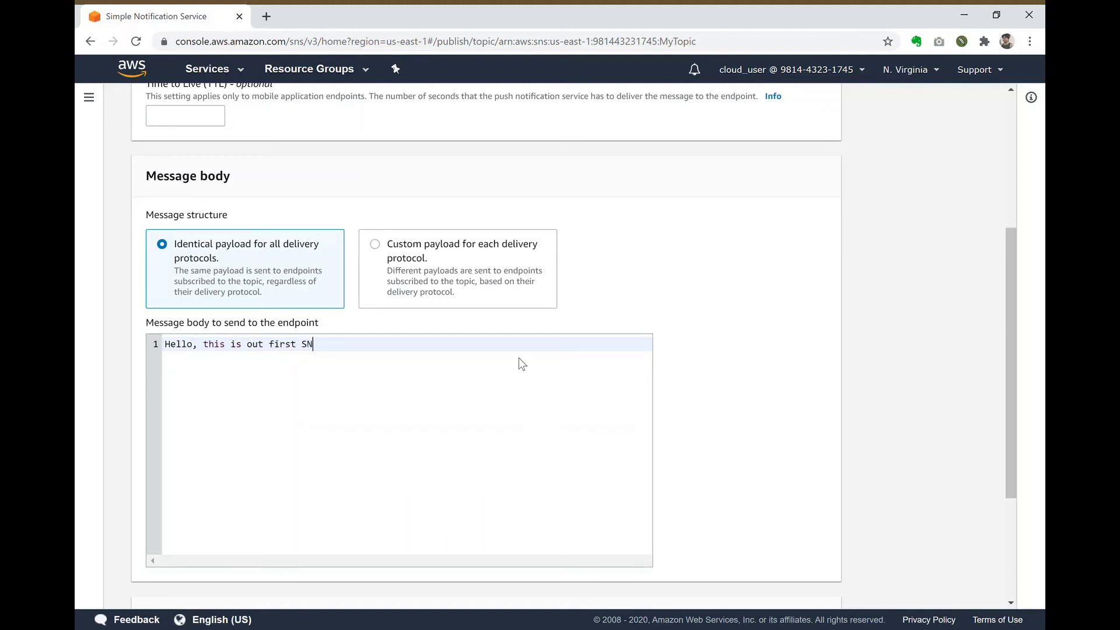
type("S message")
left_click_drag(1010, 309, 993, 457)
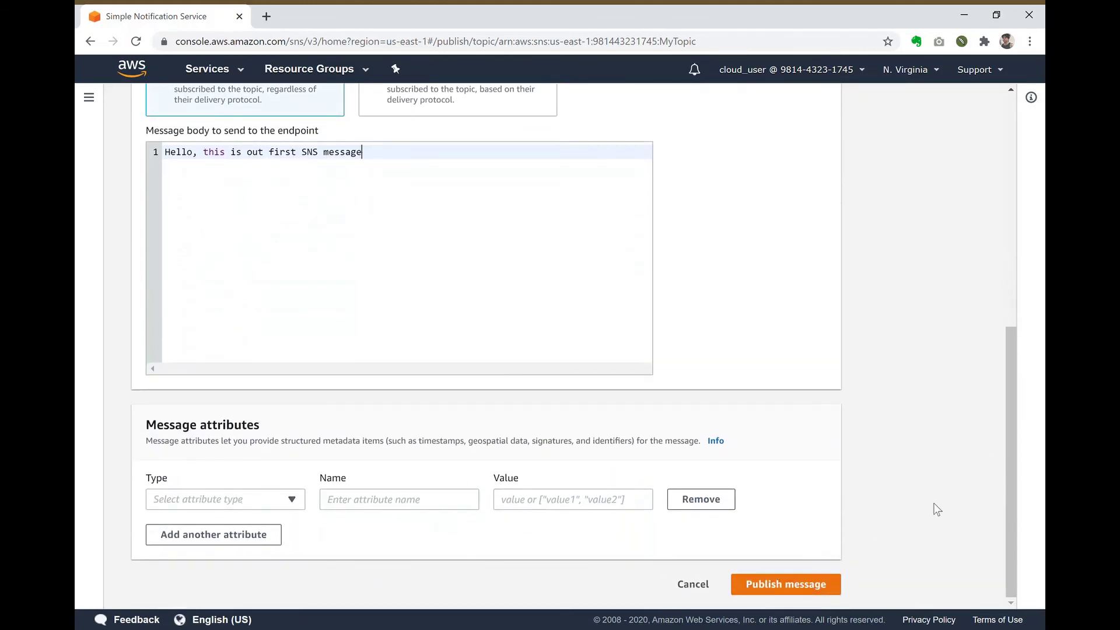
left_click(777, 586)
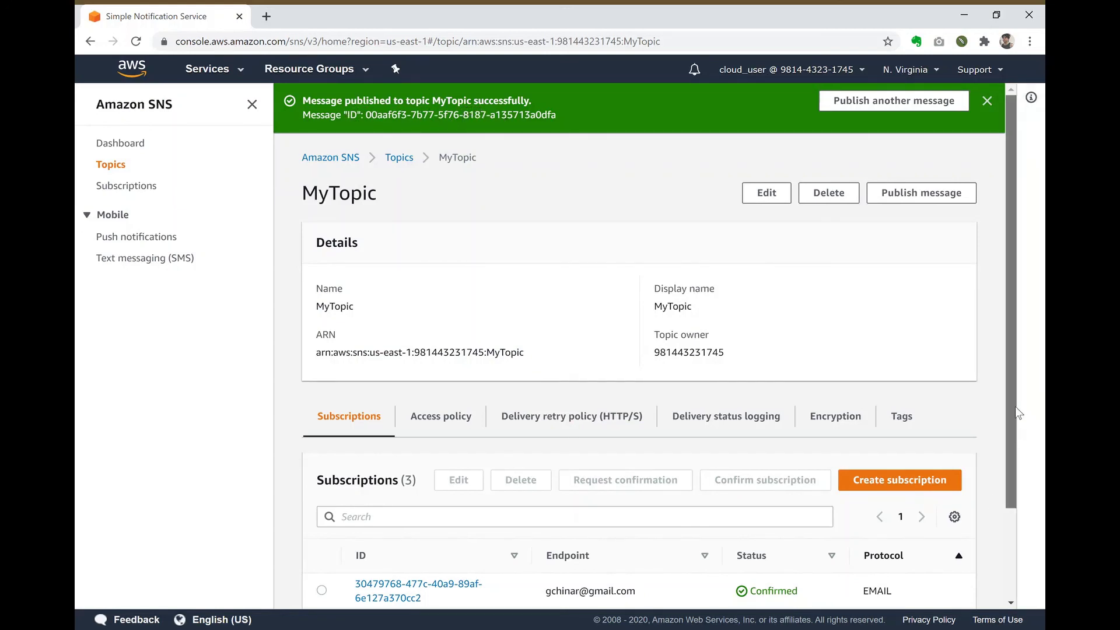
left_click_drag(1015, 406, 1015, 523)
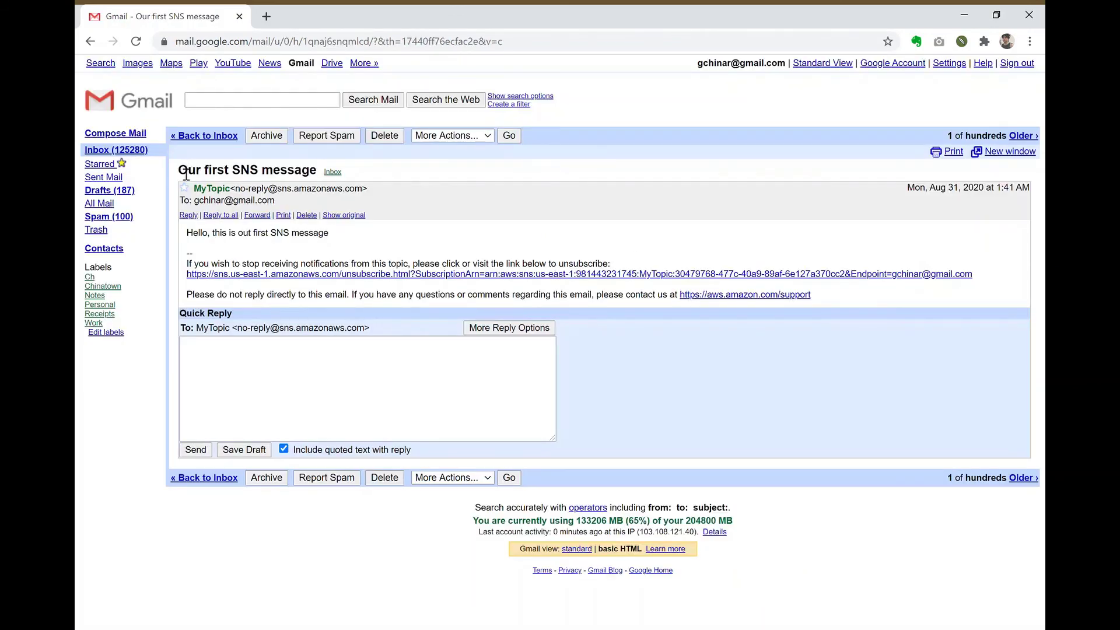
Step: Highlight the MyTopic email's subject and its body 'Hello, this is out first SNS message'
left_click_drag(187, 174, 320, 180)
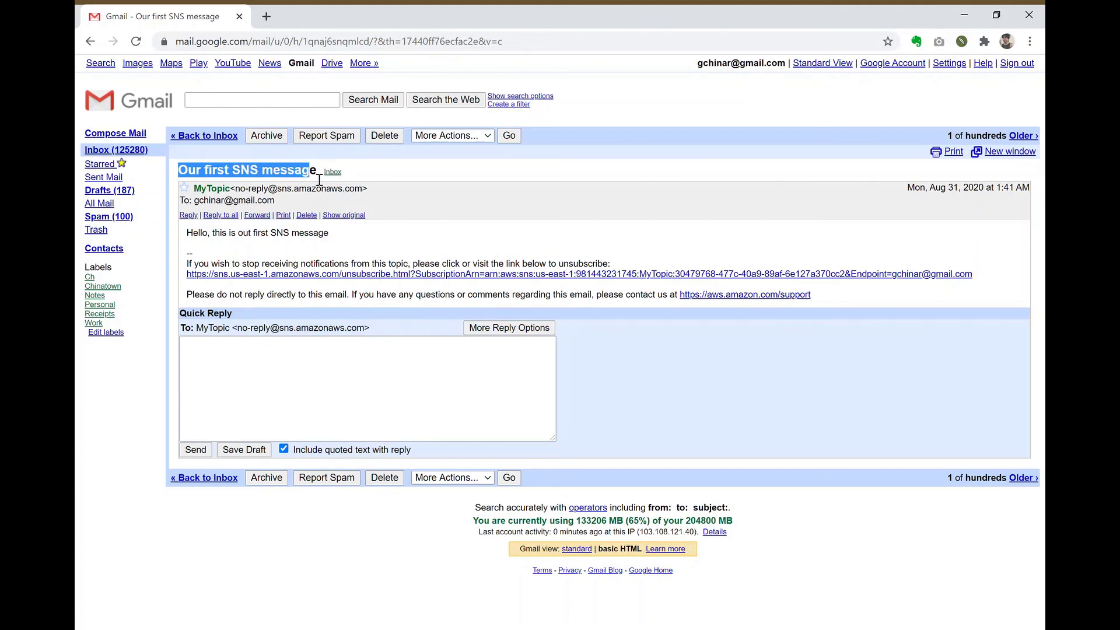
left_click(199, 238)
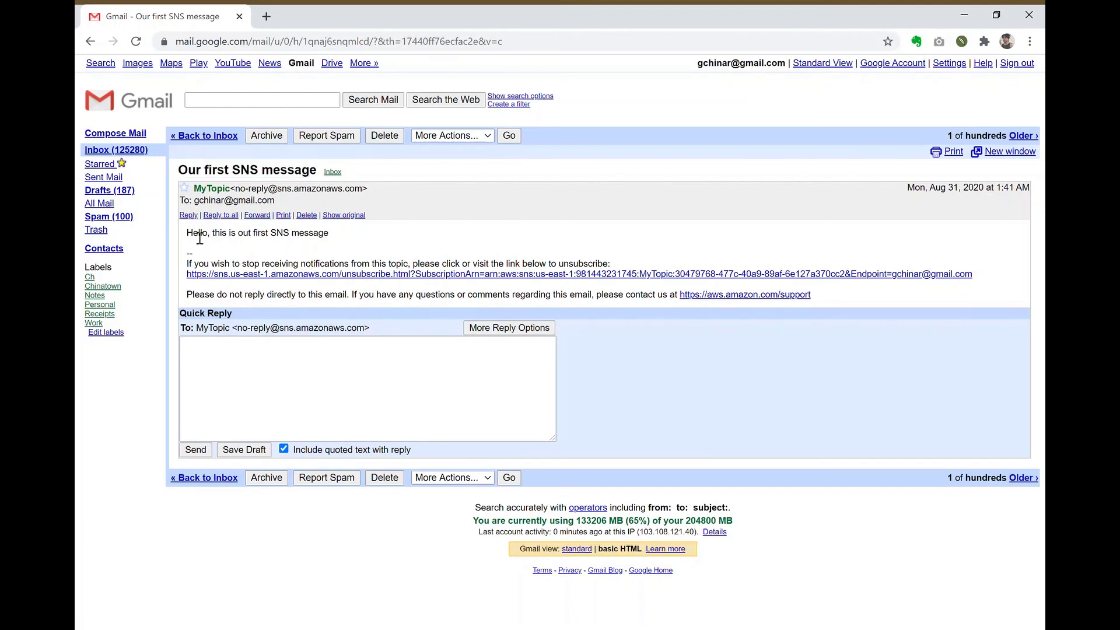
left_click_drag(200, 238, 332, 237)
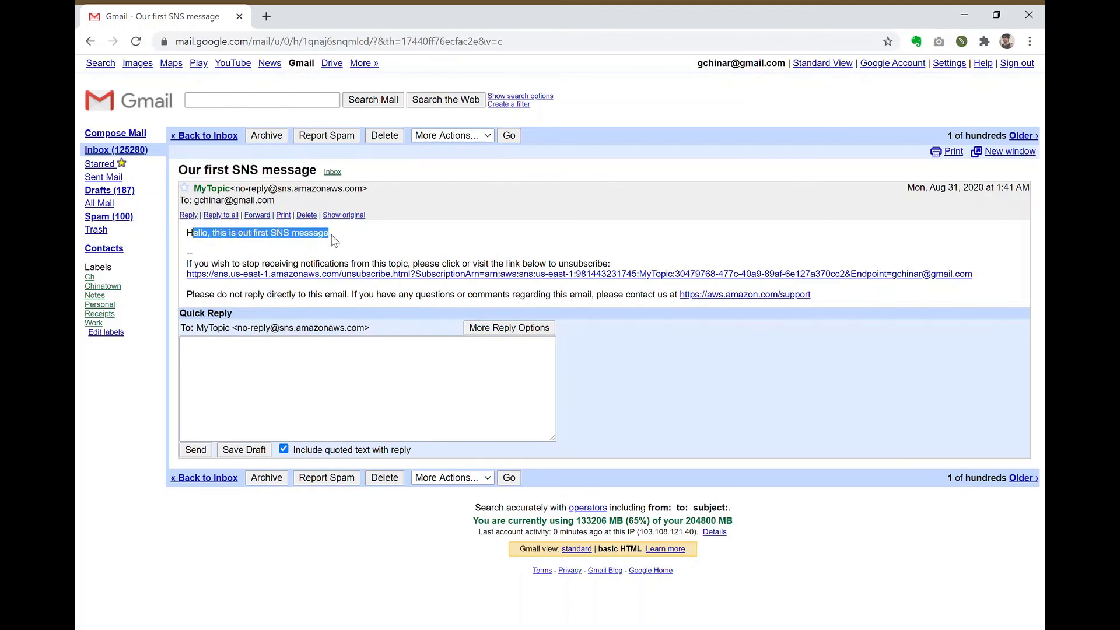